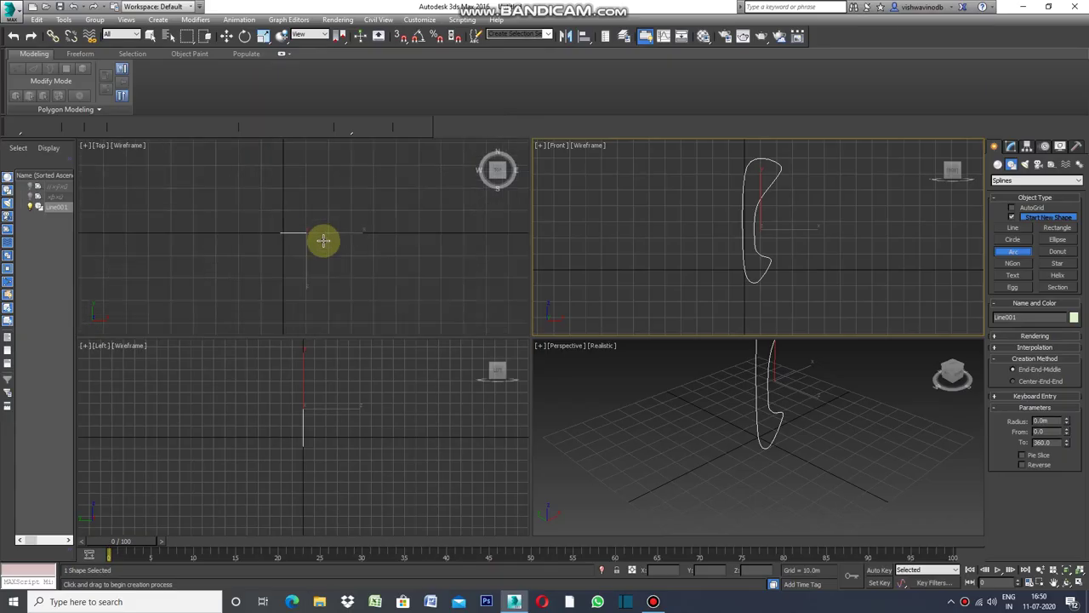
Draw a semicircular arc around the chair profile in the Top viewport
{"action": "scroll", "coordinate": [333, 272], "scroll_direction": "down", "scroll_amount": 2}
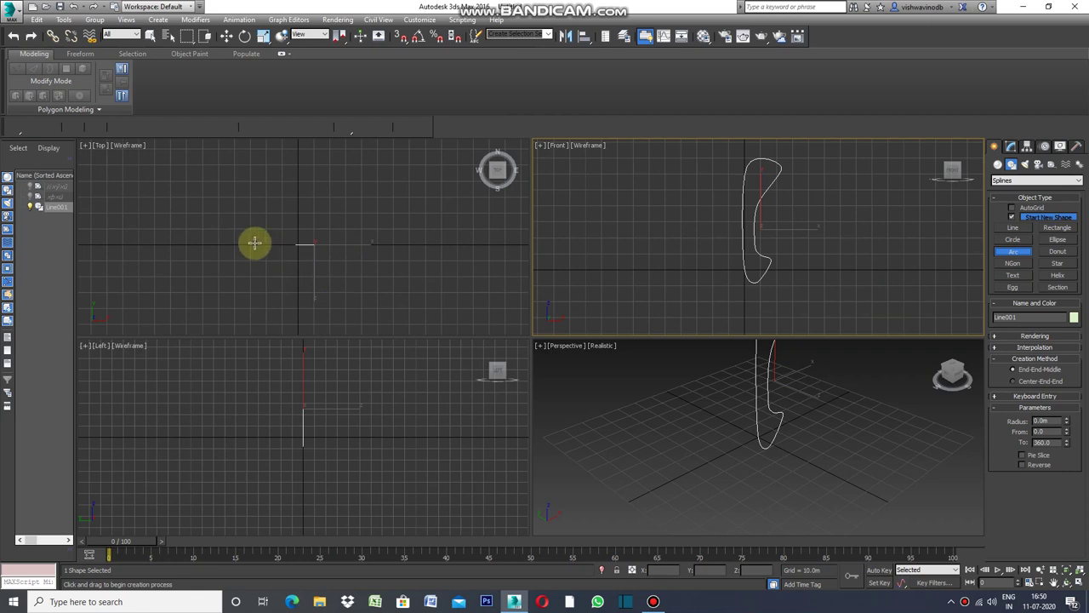
{"action": "left_click_drag", "start_coordinate": [250, 244], "coordinate": [377, 244]}
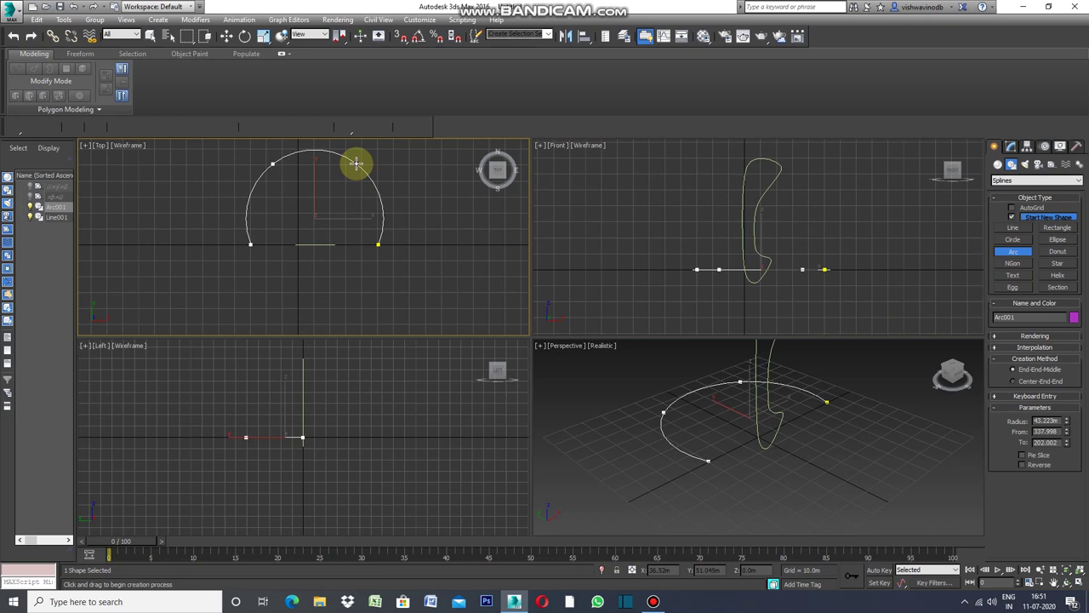
{"action": "left_click", "coordinate": [356, 163]}
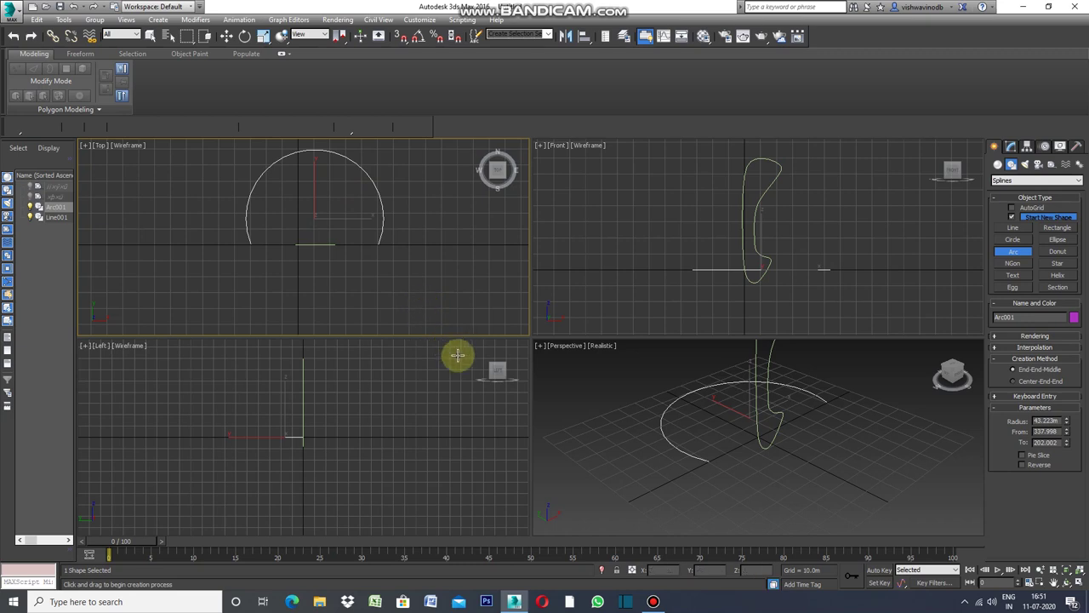
Maximize the Perspective viewport and pan down so the arc and profile sit lower
{"action": "left_click", "coordinate": [545, 351]}
{"action": "left_click", "coordinate": [541, 346]}
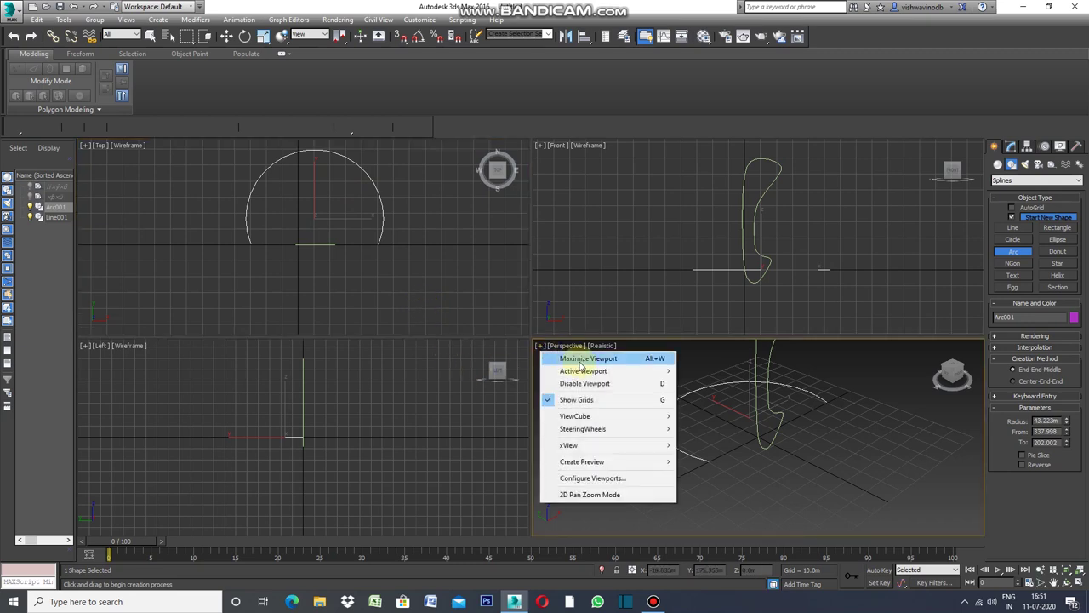
{"action": "left_click", "coordinate": [579, 360]}
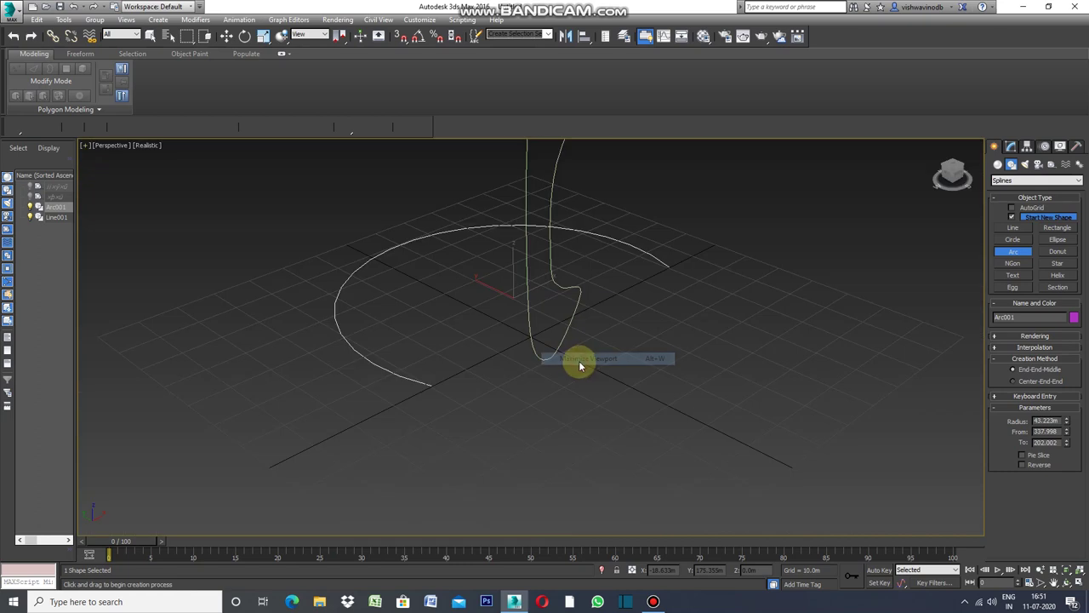
{"action": "left_click", "coordinate": [1054, 582]}
{"action": "left_click_drag", "start_coordinate": [669, 371], "coordinate": [669, 482]}
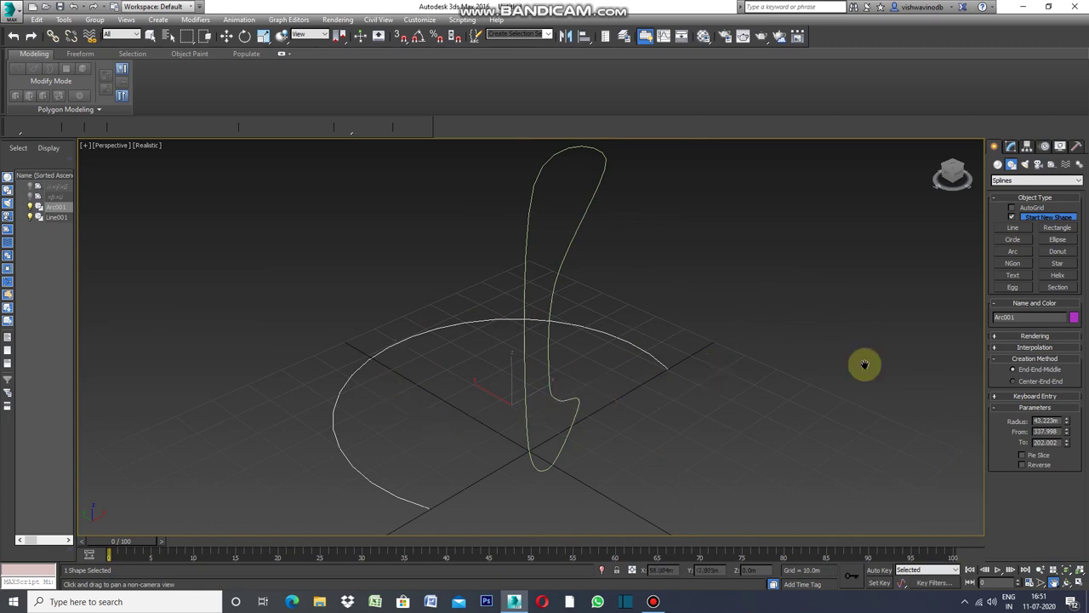
{"action": "left_click", "coordinate": [1011, 149]}
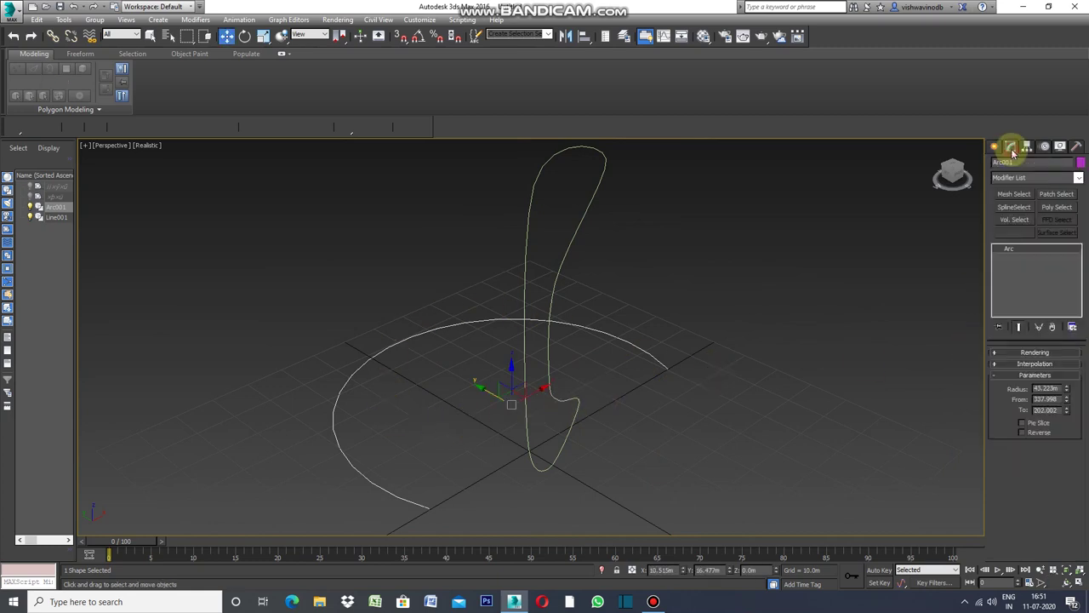
Add a Sweep modifier to the arc using the chair profile line as custom section
{"action": "left_click", "coordinate": [1079, 178]}
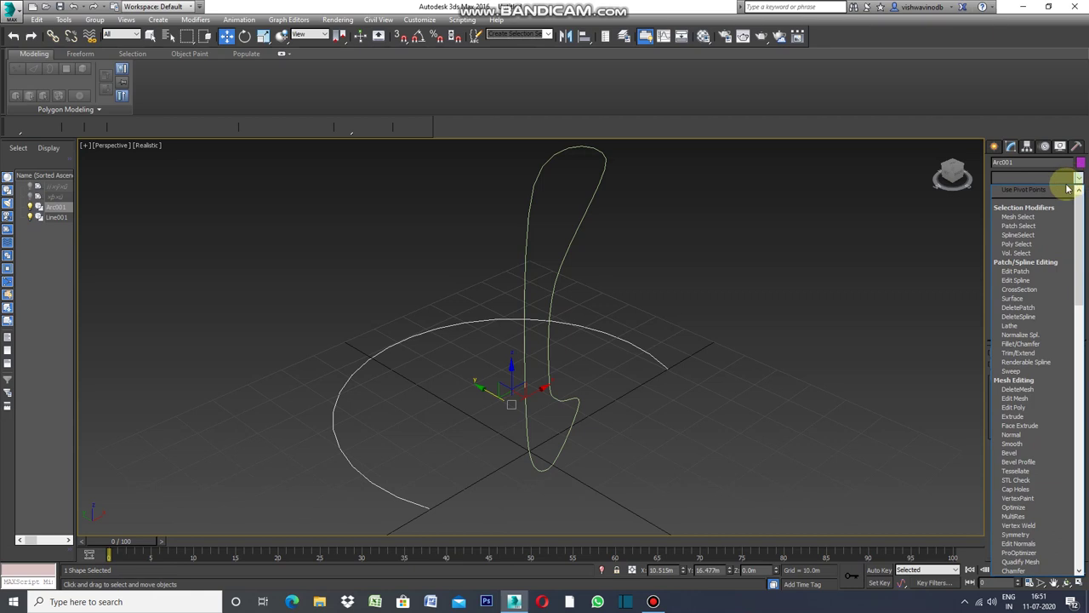
{"action": "left_click", "coordinate": [1026, 370]}
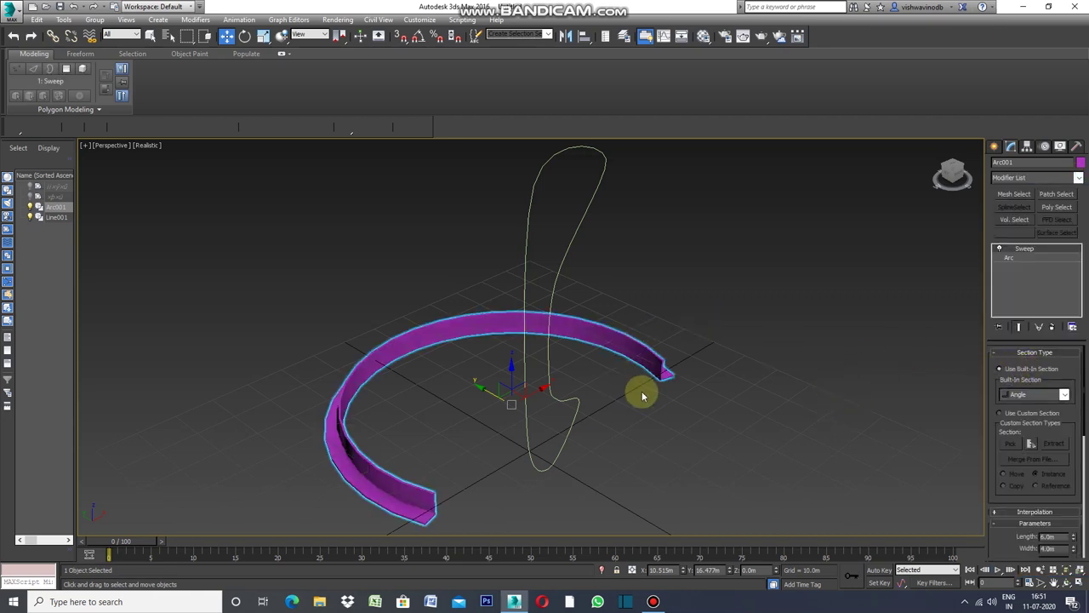
{"action": "left_click", "coordinate": [1001, 413]}
{"action": "left_click", "coordinate": [1011, 443]}
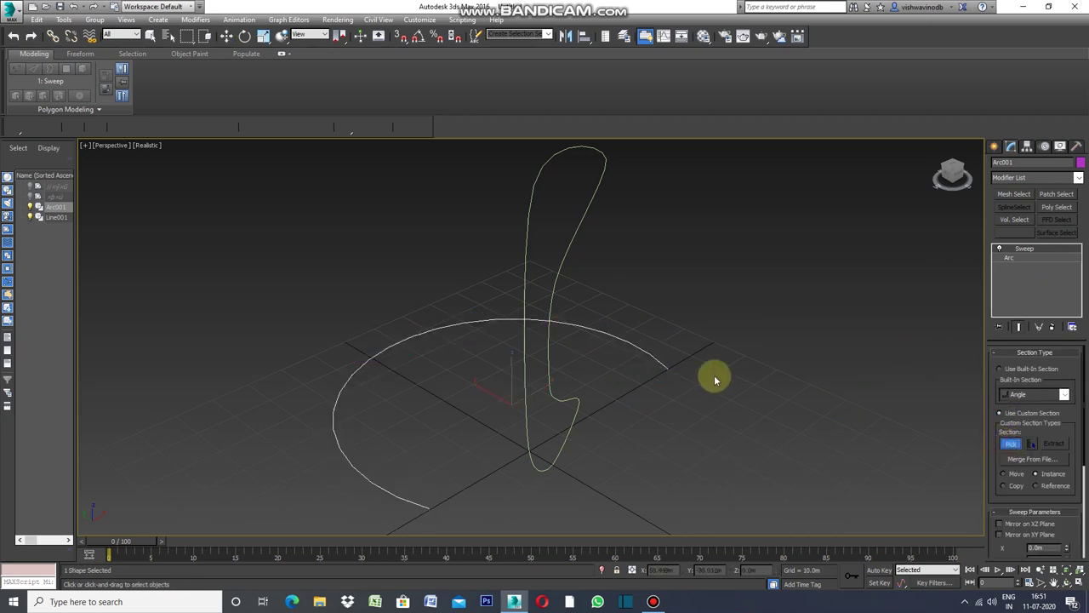
{"action": "left_click", "coordinate": [554, 277]}
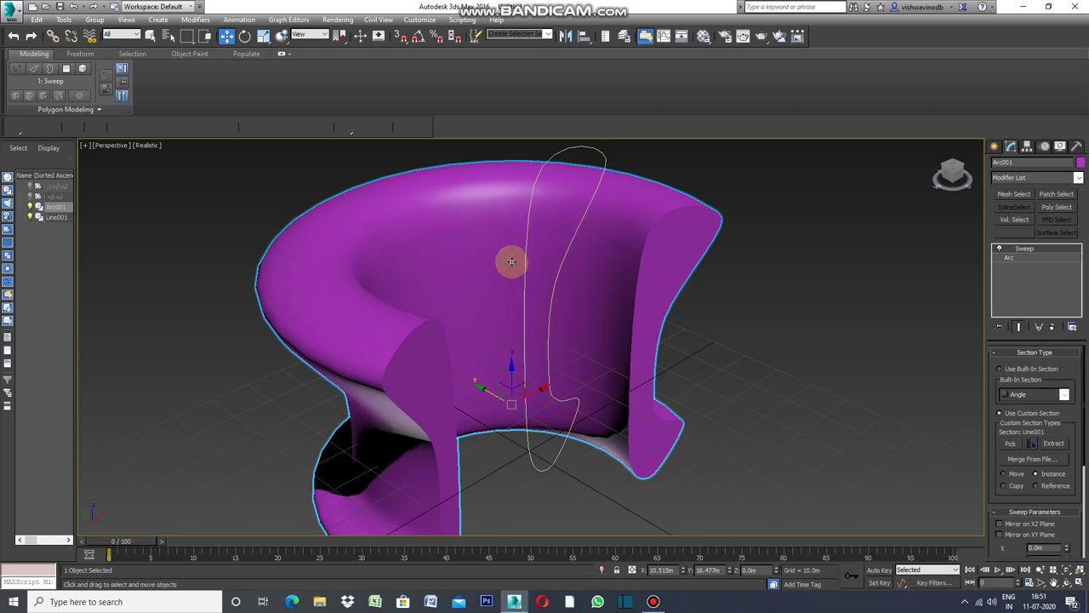
Set the arc's interpolation steps to 24 and the sweep angle to -30
{"action": "left_click", "coordinate": [1013, 259]}
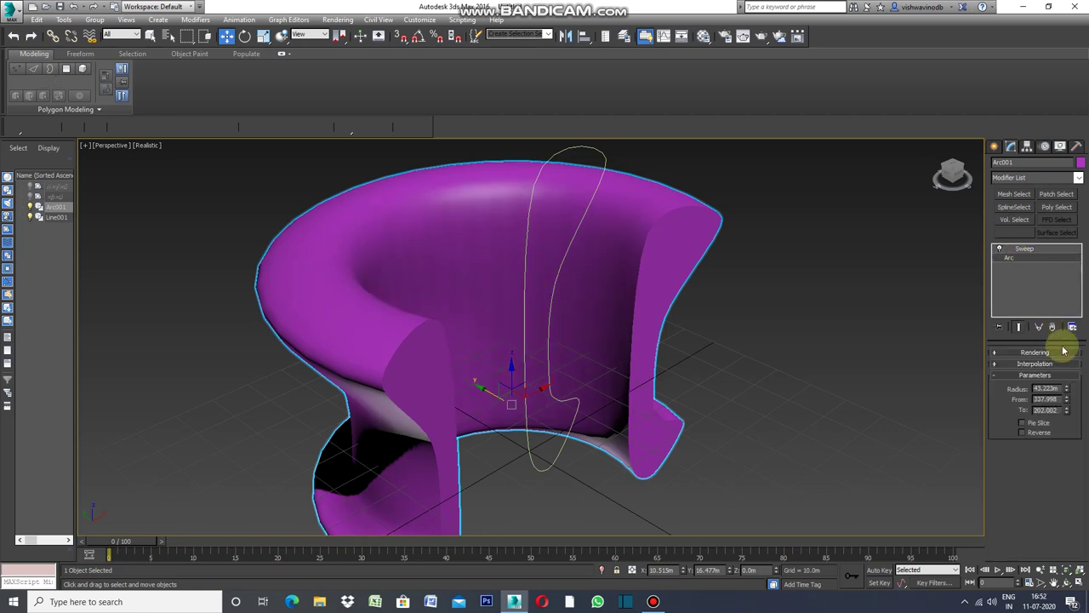
{"action": "left_click", "coordinate": [1042, 365]}
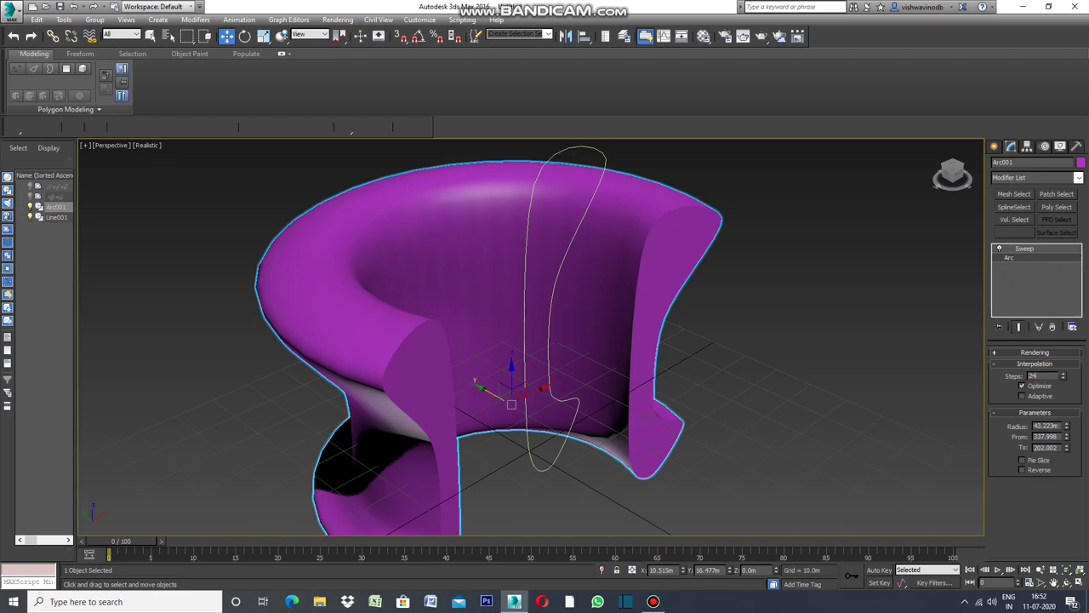
{"action": "key", "text": "Return"}
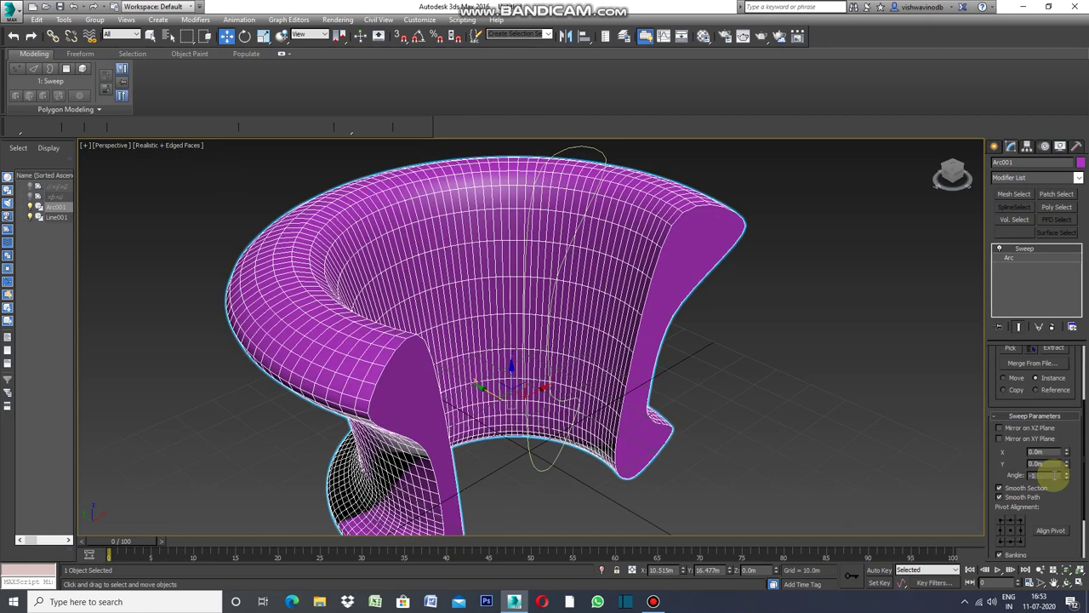
{"action": "type", "text": "30"}
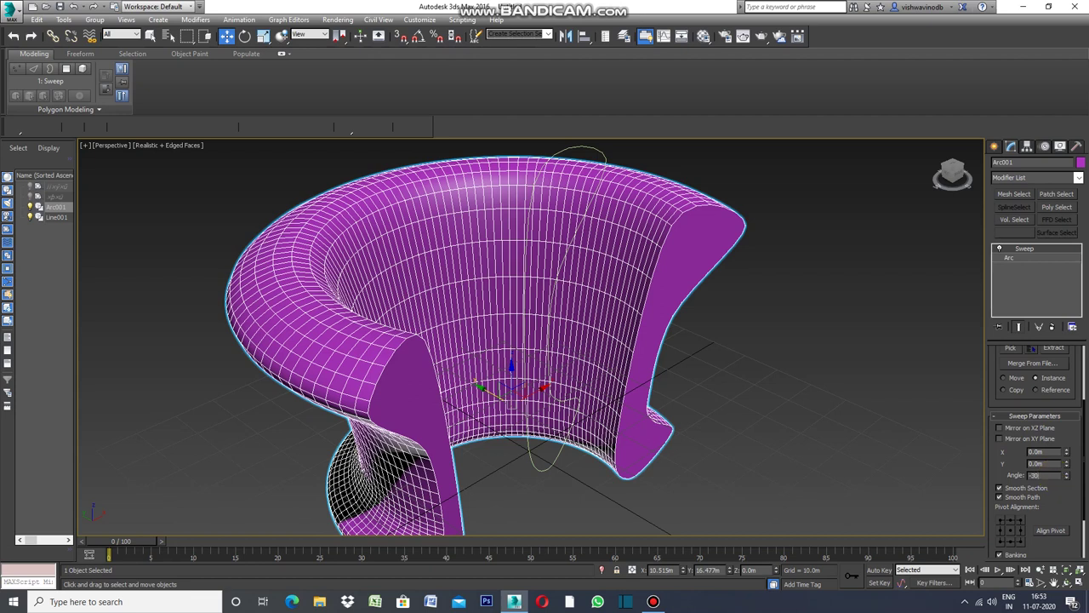
{"action": "key", "text": "Return"}
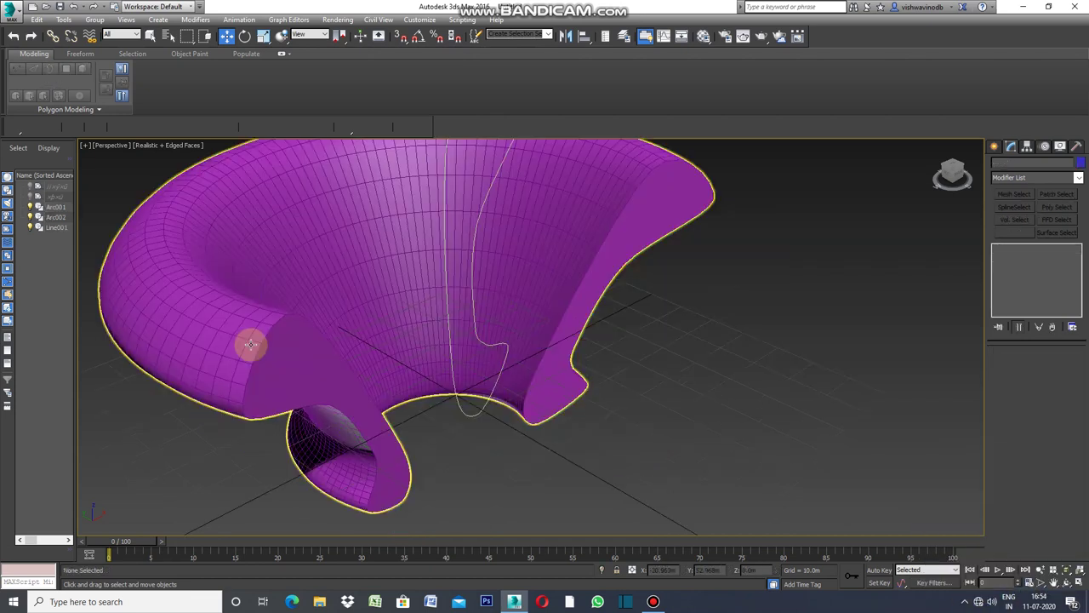
{"action": "left_click", "coordinate": [250, 344]}
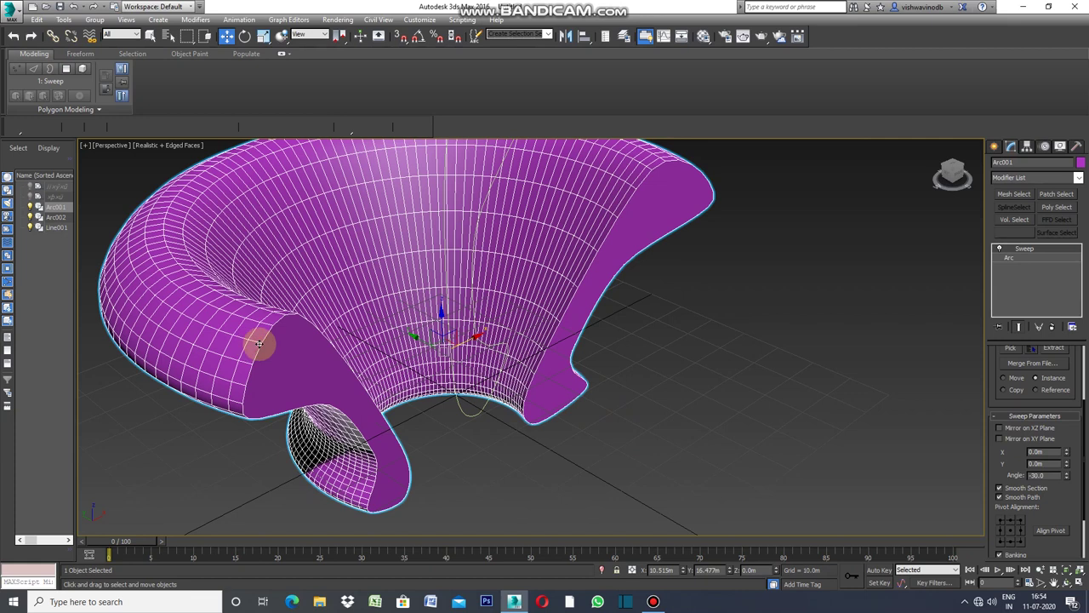
{"action": "right_click", "coordinate": [685, 364]}
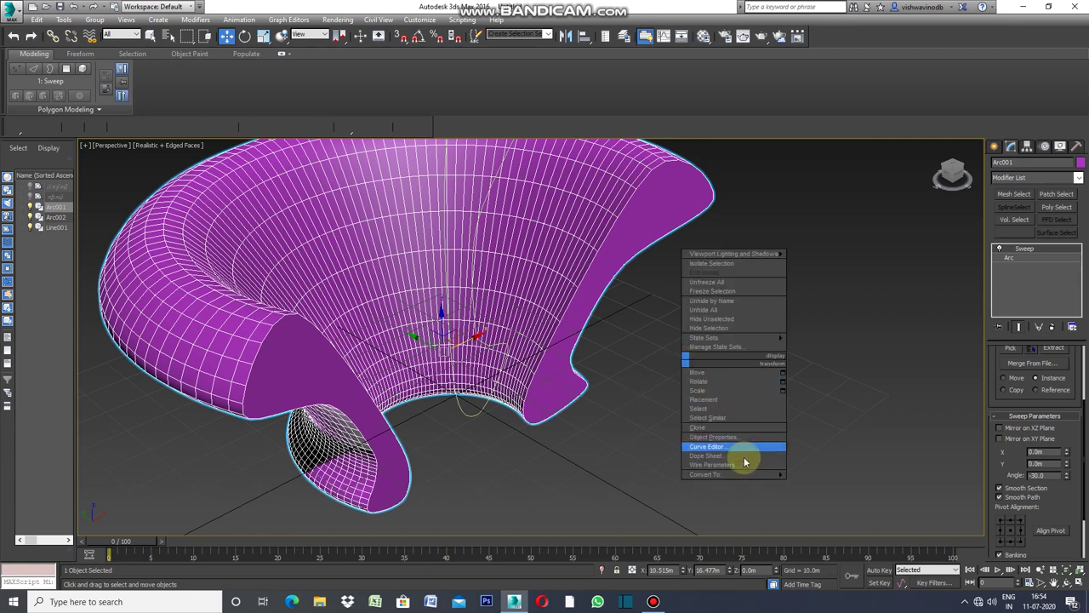
Convert the chair to Editable Poly, select all 4202 polygons, and preview a 0.2m inset
{"action": "left_click", "coordinate": [813, 481]}
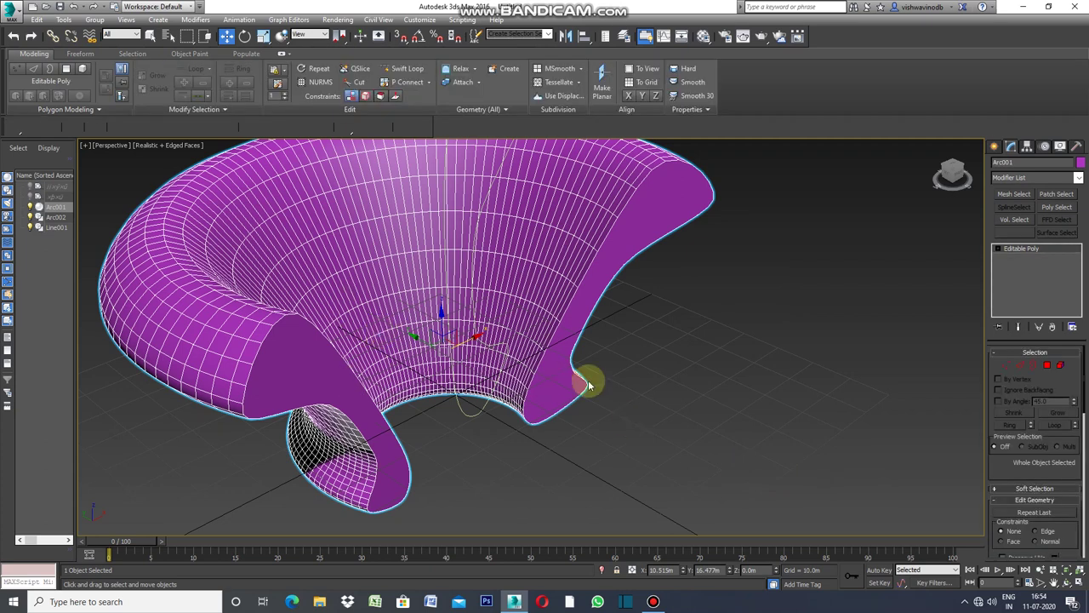
{"action": "left_click", "coordinate": [1020, 366]}
{"action": "key", "text": "ctrl+a"}
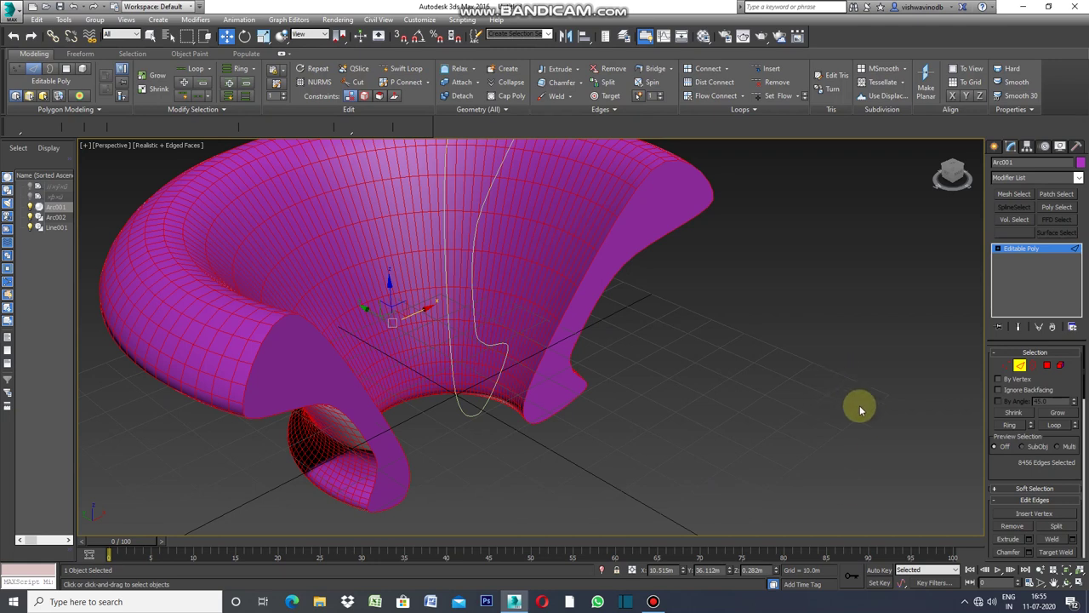
{"action": "left_click", "coordinate": [1048, 366]}
{"action": "key", "text": "ctrl+a"}
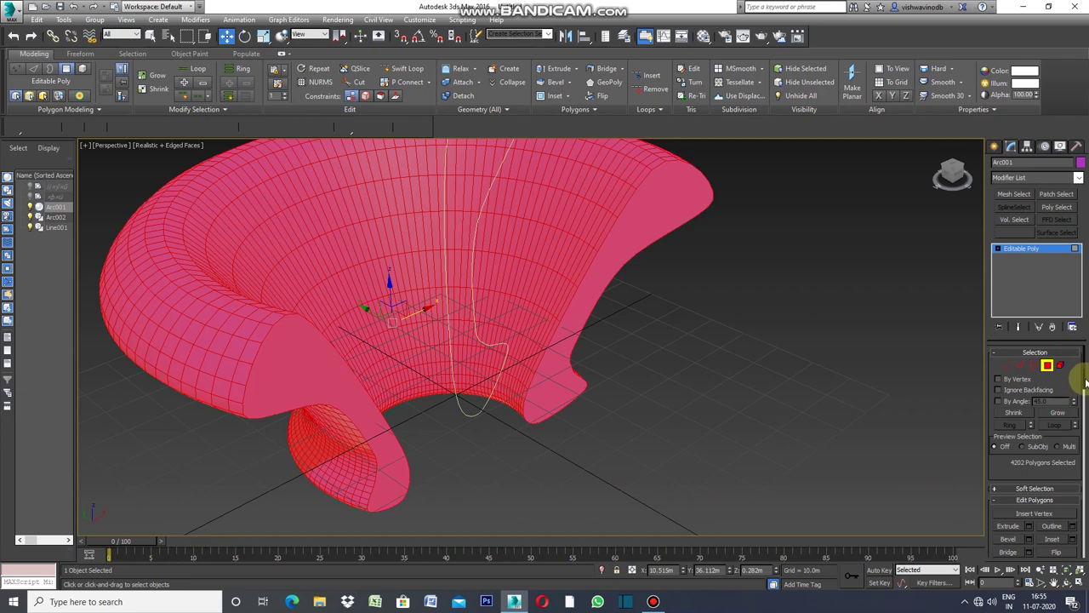
{"action": "scroll", "coordinate": [1086, 383], "scroll_direction": "down", "scroll_amount": 1}
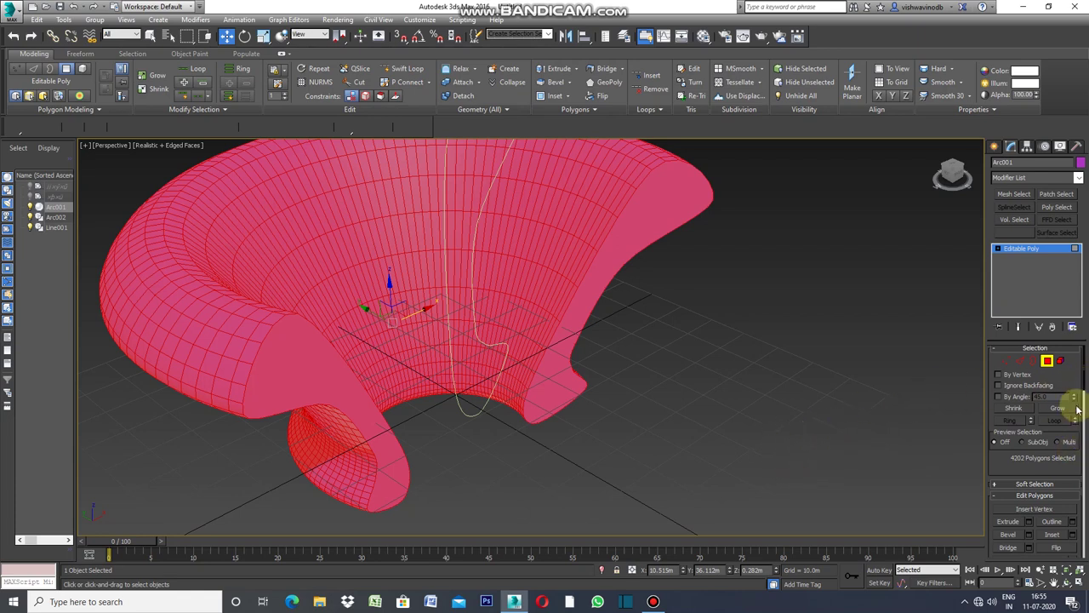
{"action": "left_click_drag", "start_coordinate": [1086, 380], "coordinate": [1086, 415]}
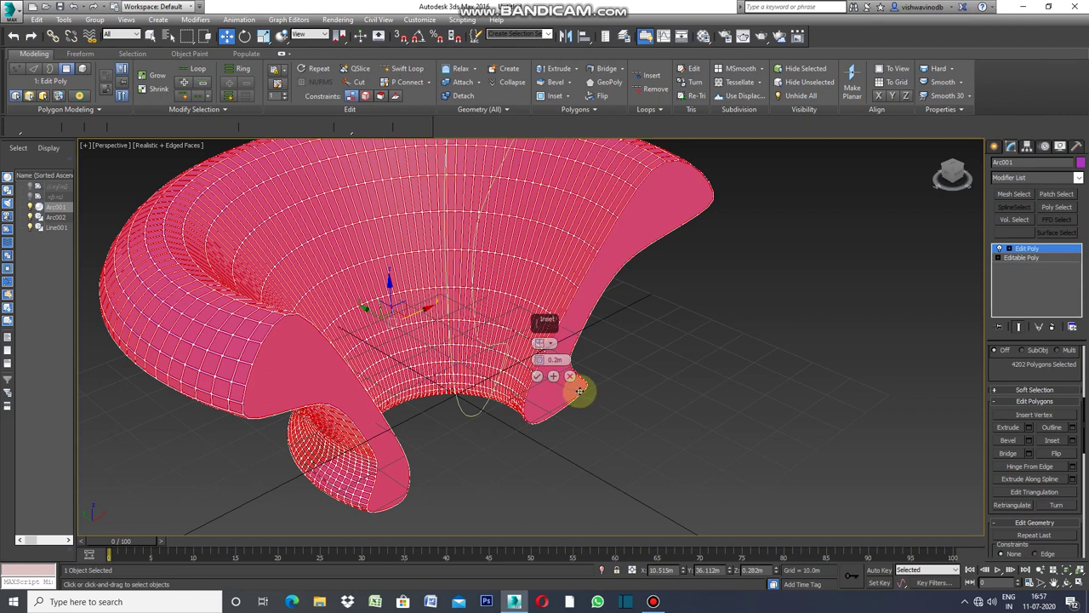
Apply the 0.2m inset and detach the faces as a new object named 'al. frame'
{"action": "left_click", "coordinate": [537, 377]}
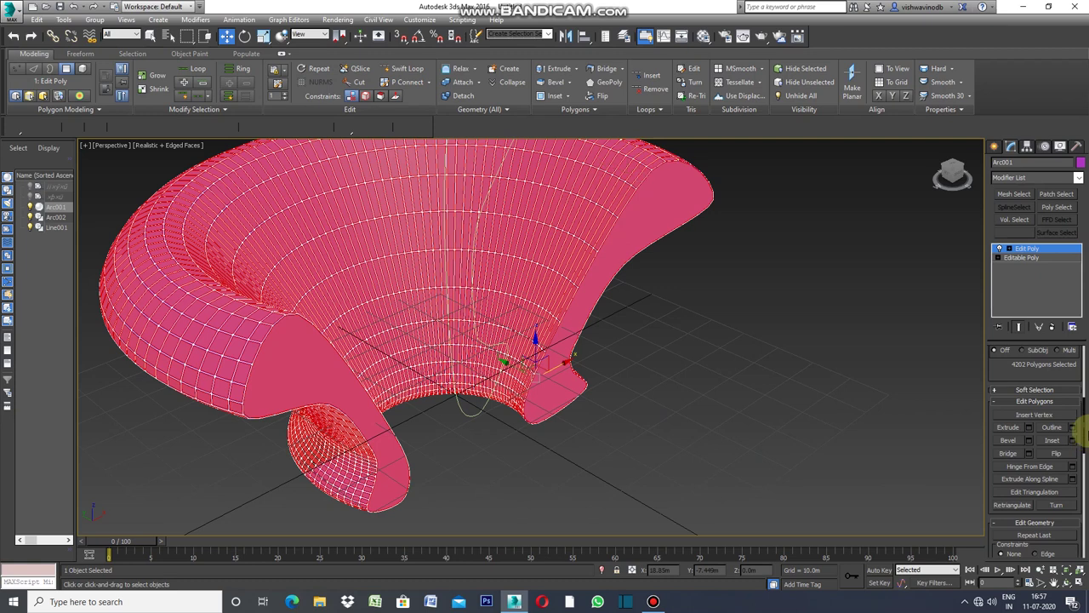
{"action": "left_click_drag", "start_coordinate": [1084, 417], "coordinate": [1077, 450]}
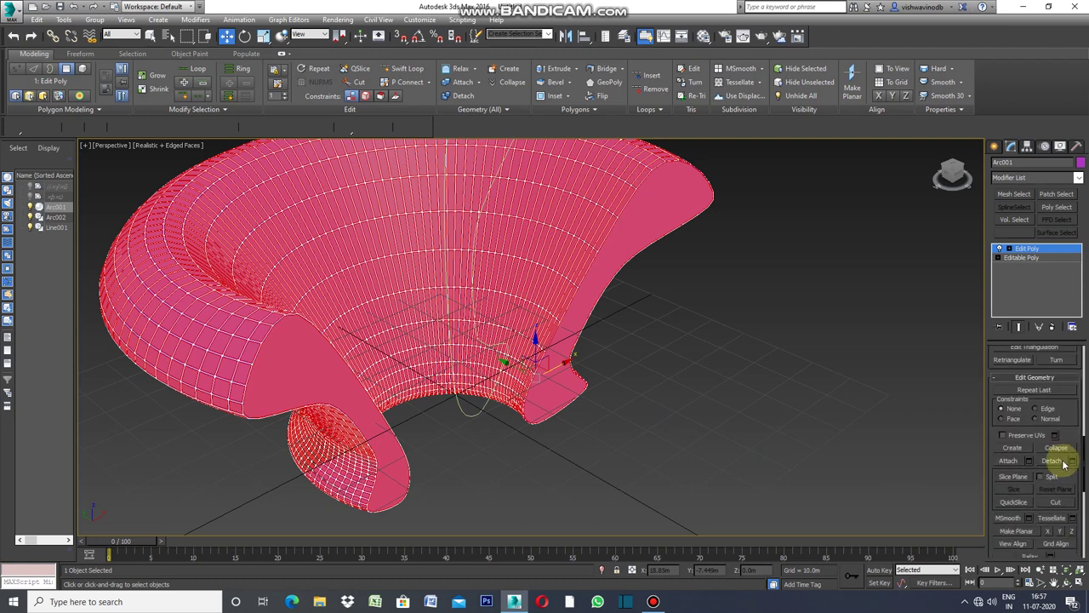
{"action": "left_click", "coordinate": [1067, 462]}
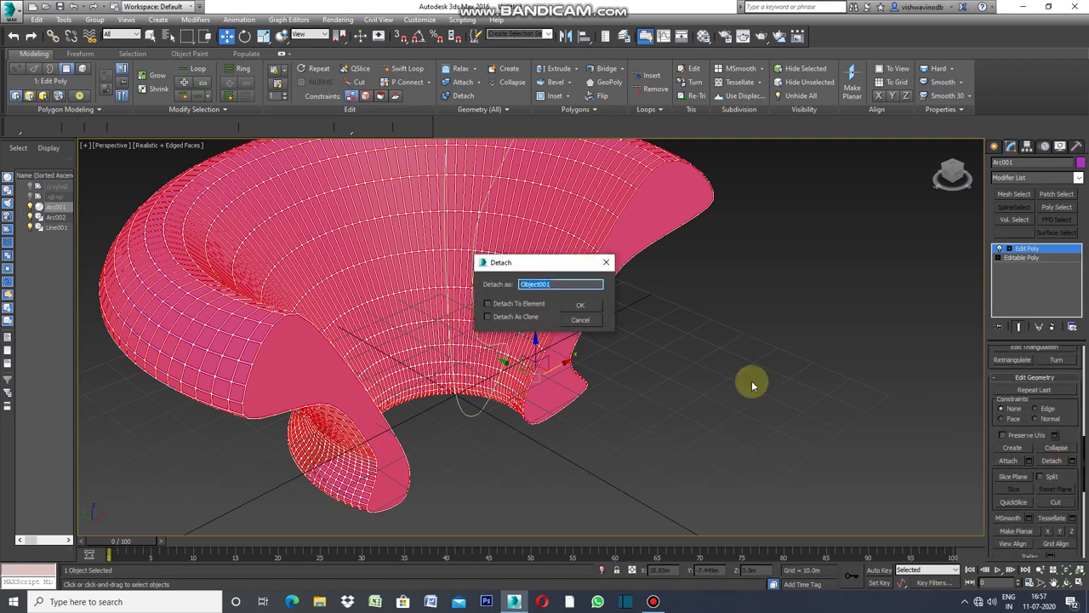
{"action": "left_click", "coordinate": [561, 283]}
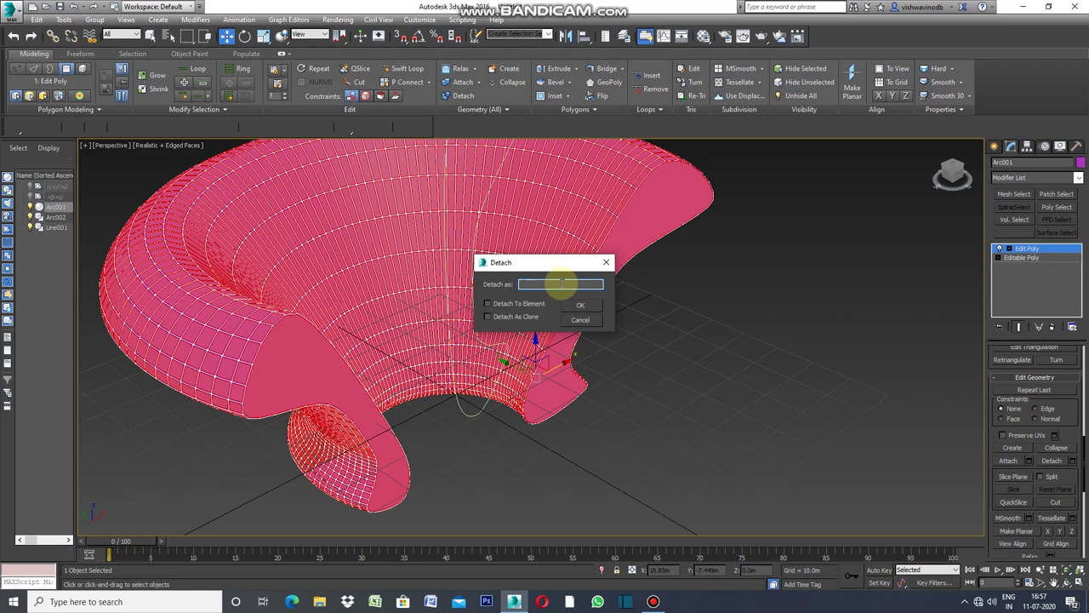
{"action": "type", "text": "al . frame"}
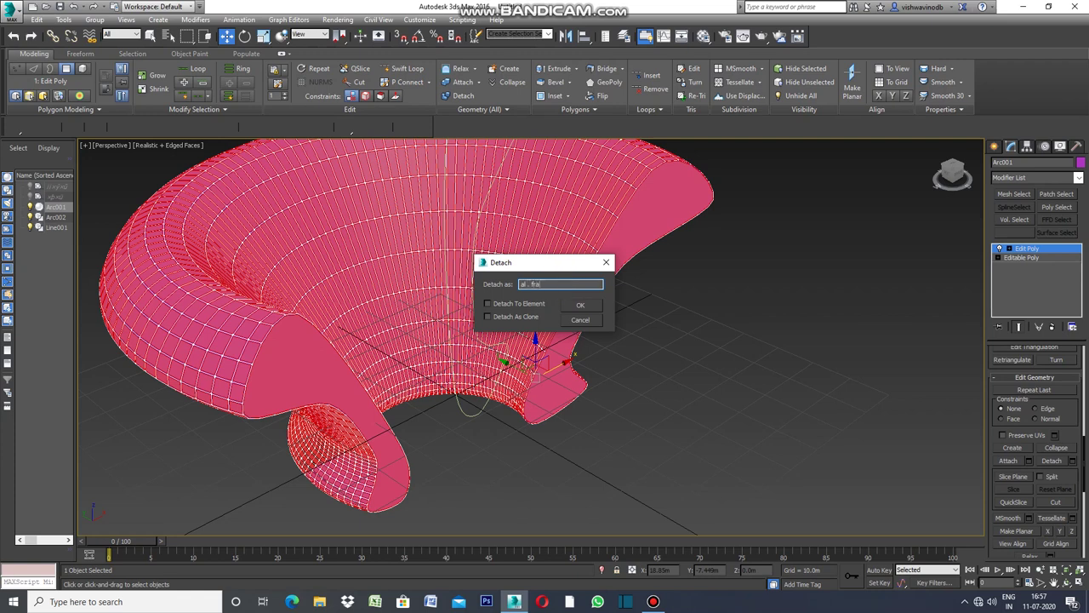
{"action": "left_click", "coordinate": [580, 306]}
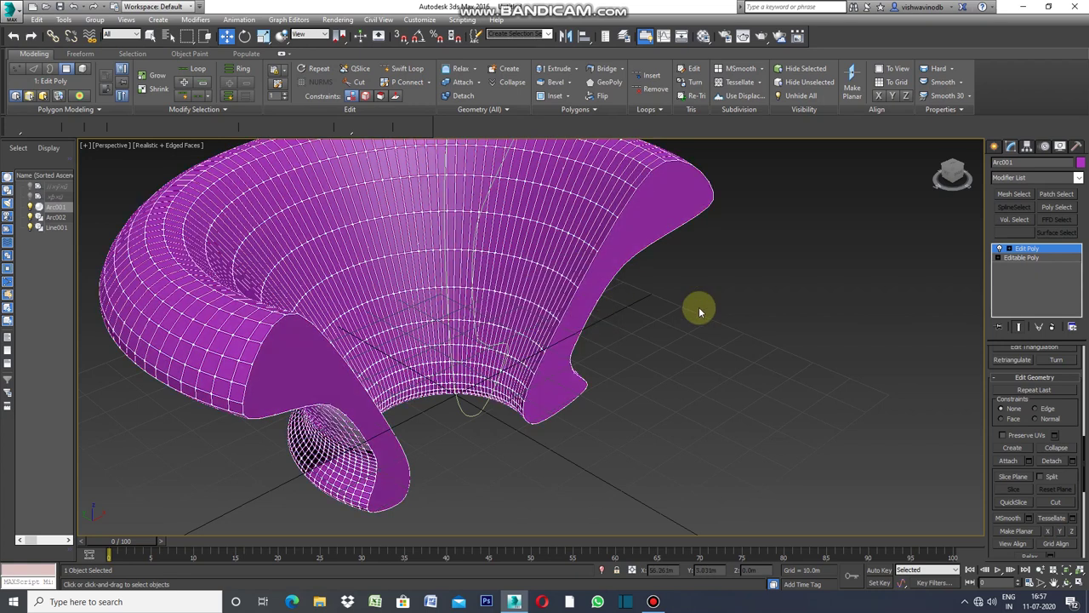
{"action": "left_click", "coordinate": [1081, 163]}
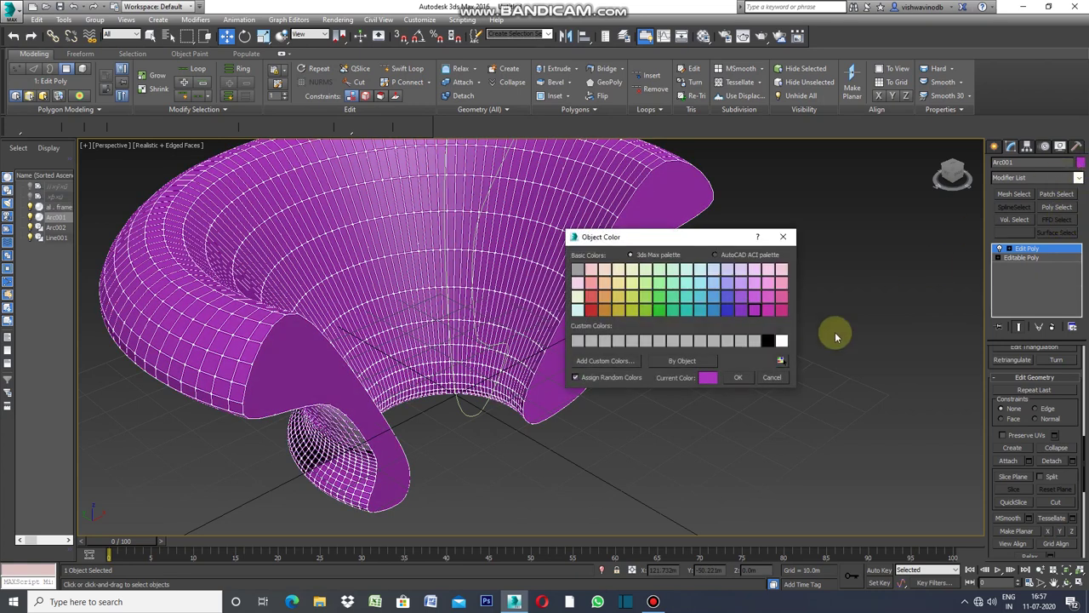
Set the chair's object colour to white
{"action": "left_click", "coordinate": [783, 341]}
{"action": "left_click", "coordinate": [739, 377]}
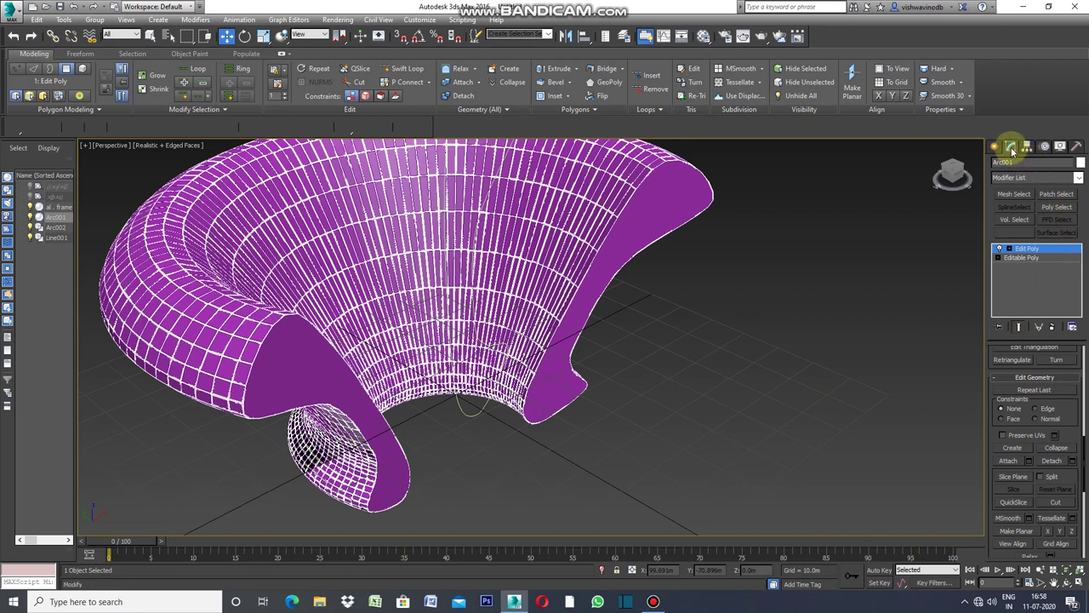
{"action": "left_click", "coordinate": [1079, 179]}
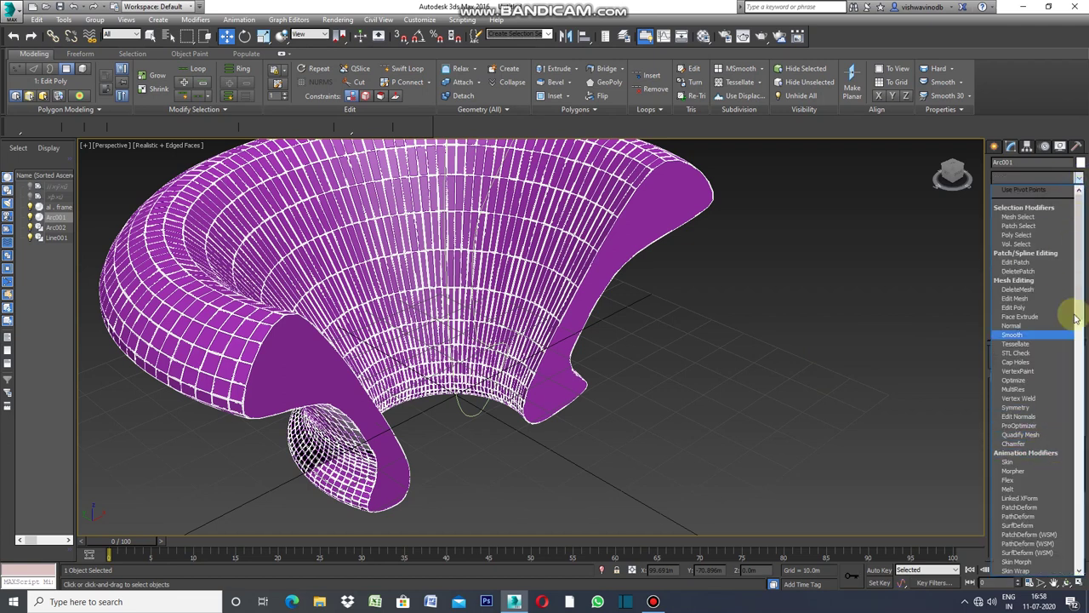
Add a Shell modifier to the chair with 0.0m inner and 0.75m outer amount
{"action": "left_click_drag", "start_coordinate": [1076, 319], "coordinate": [1086, 460]}
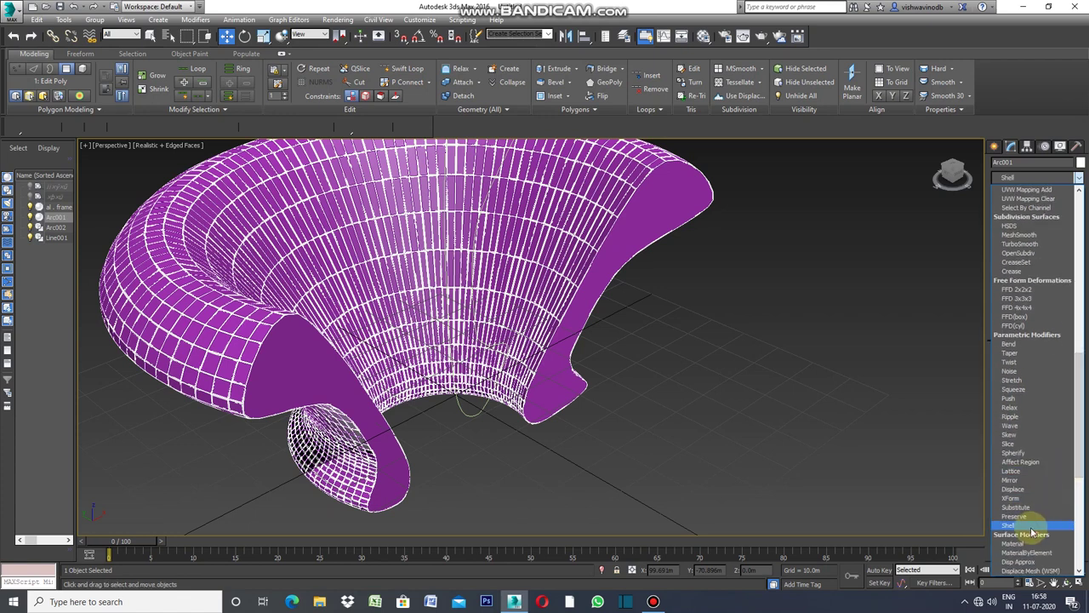
{"action": "left_click", "coordinate": [1013, 526]}
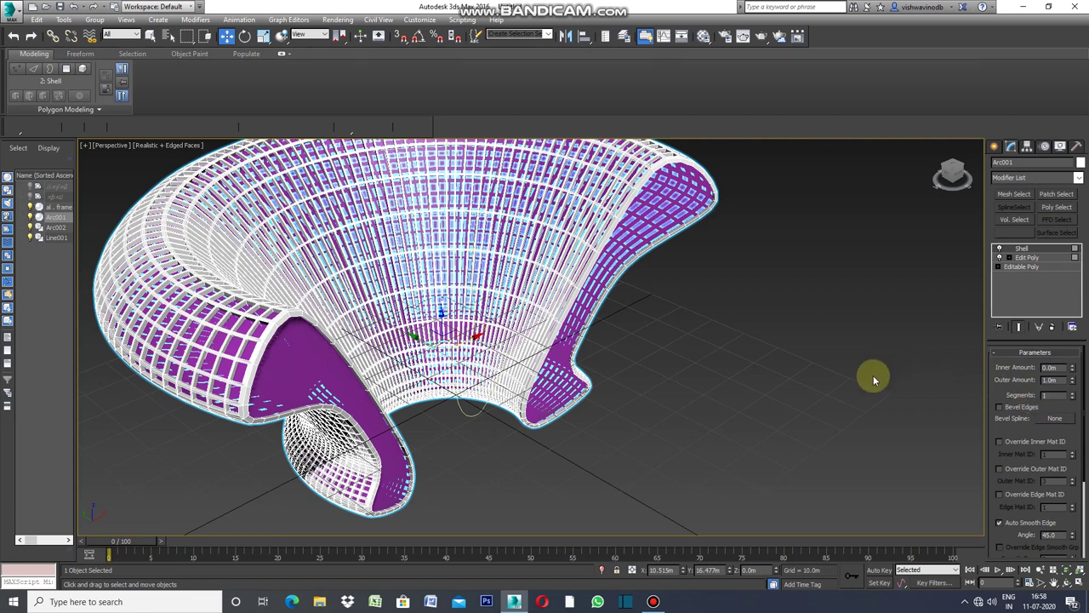
{"action": "left_click", "coordinate": [1056, 379]}
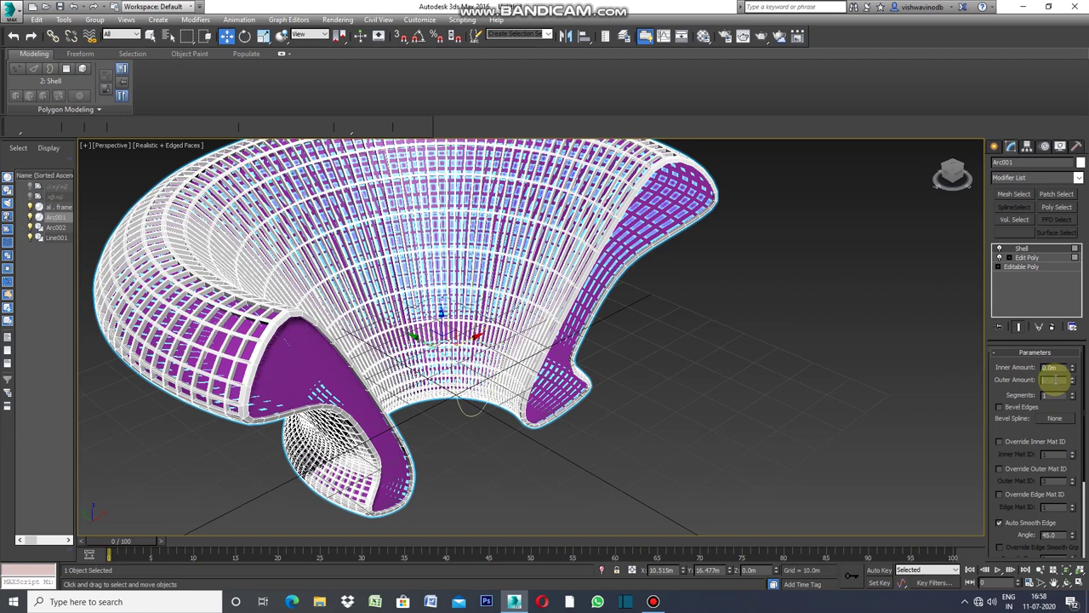
{"action": "type", "text": "1"}
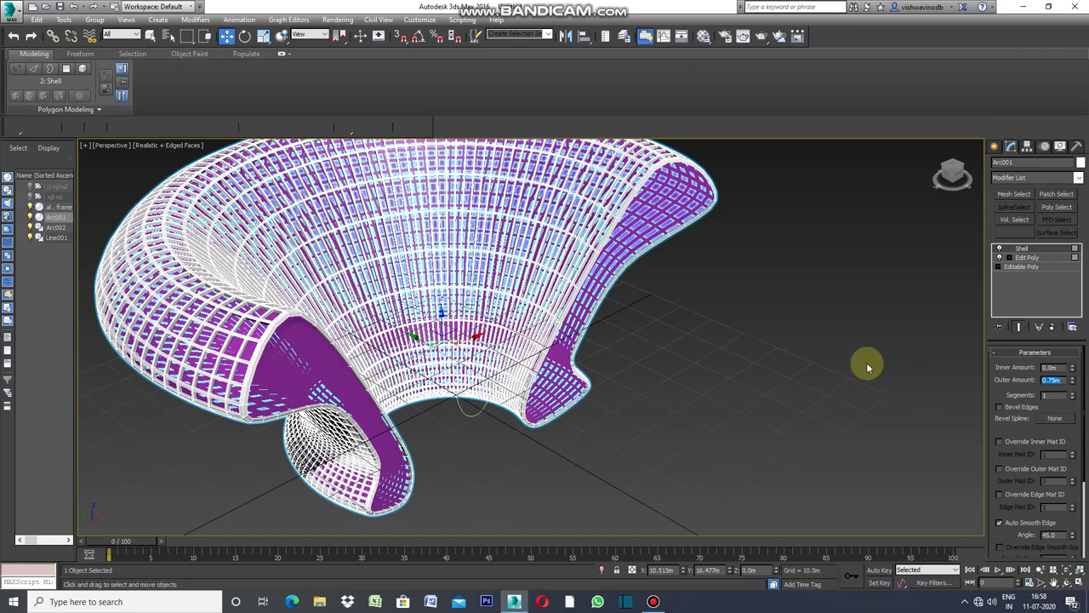
{"action": "left_click", "coordinate": [928, 251]}
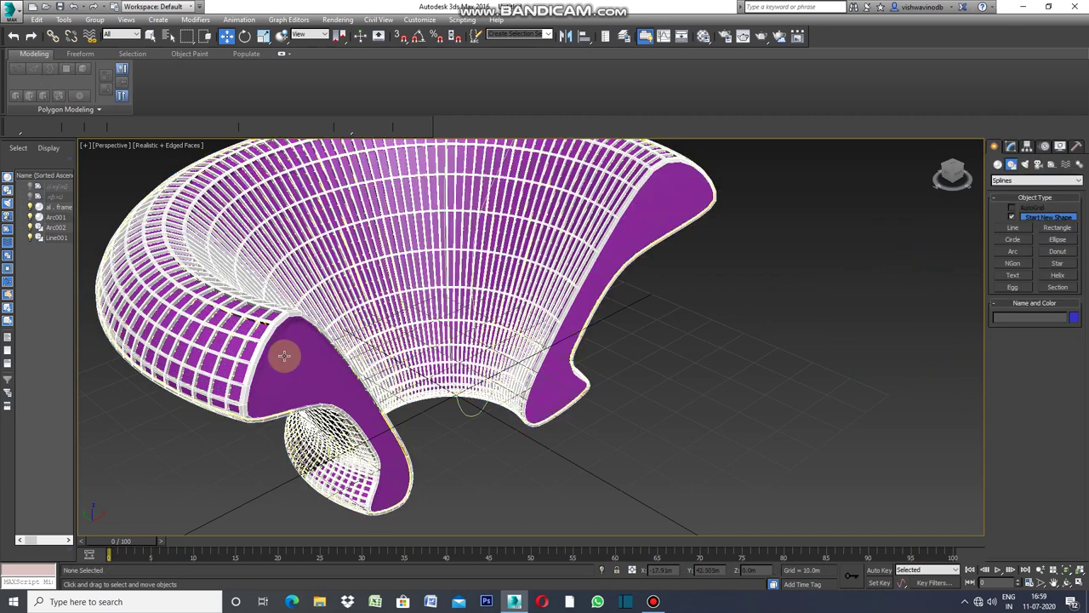
Select al. frame, add an Edit Poly modifier, and enter Edge sub-object mode
{"action": "left_click", "coordinate": [284, 356]}
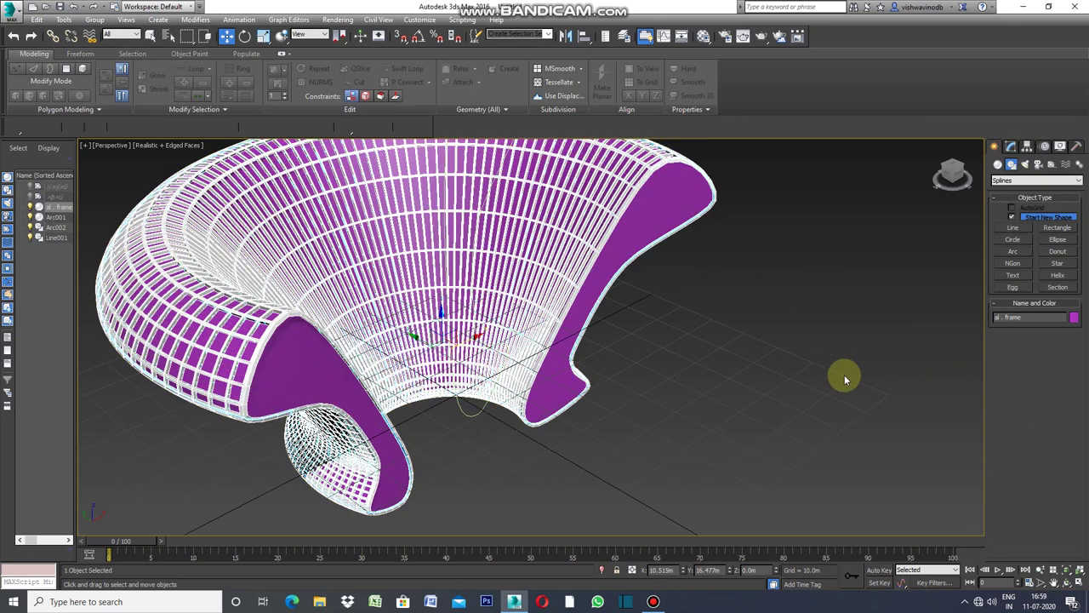
{"action": "left_click", "coordinate": [1011, 147]}
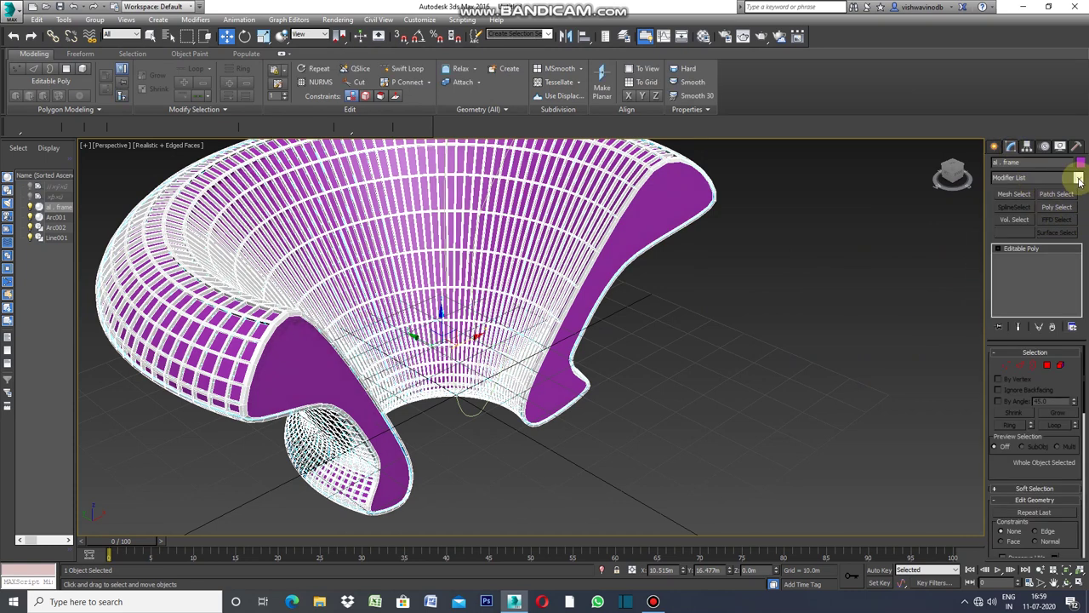
{"action": "left_click", "coordinate": [1078, 177]}
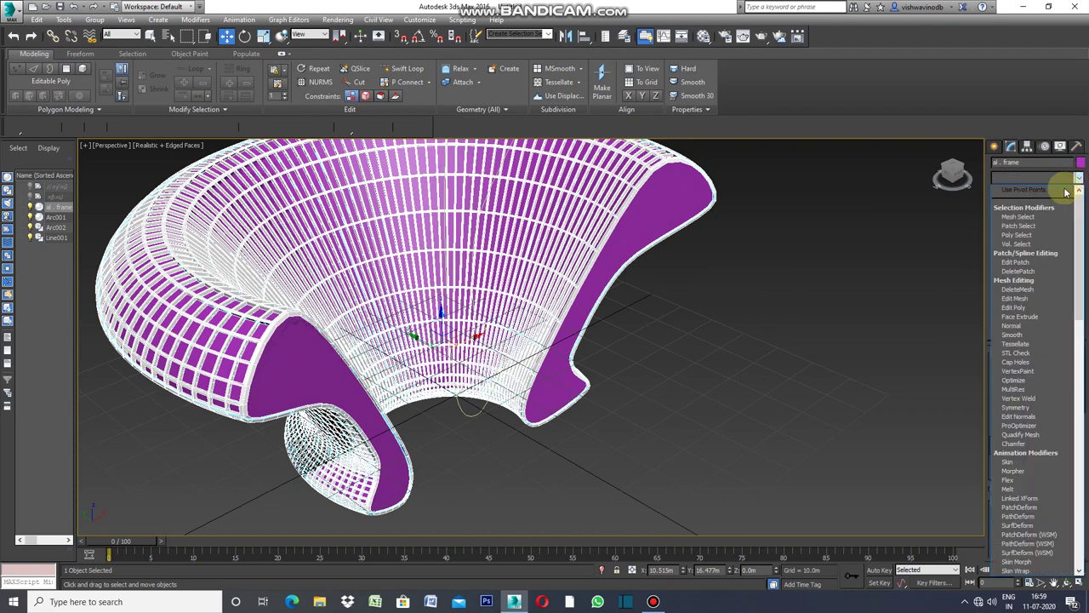
{"action": "left_click", "coordinate": [1024, 308]}
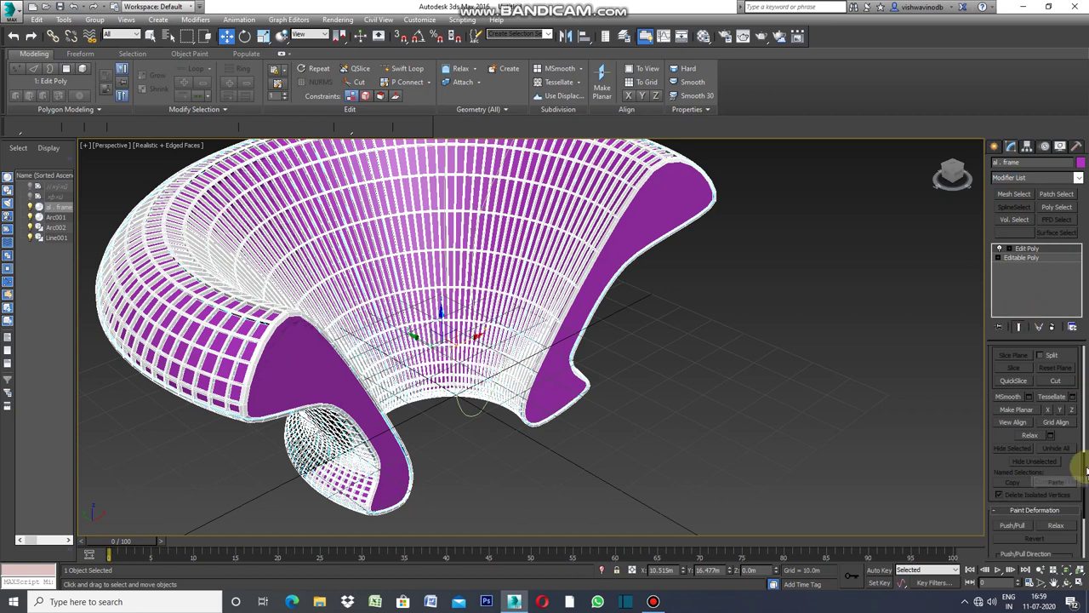
{"action": "left_click_drag", "start_coordinate": [1081, 463], "coordinate": [1072, 360]}
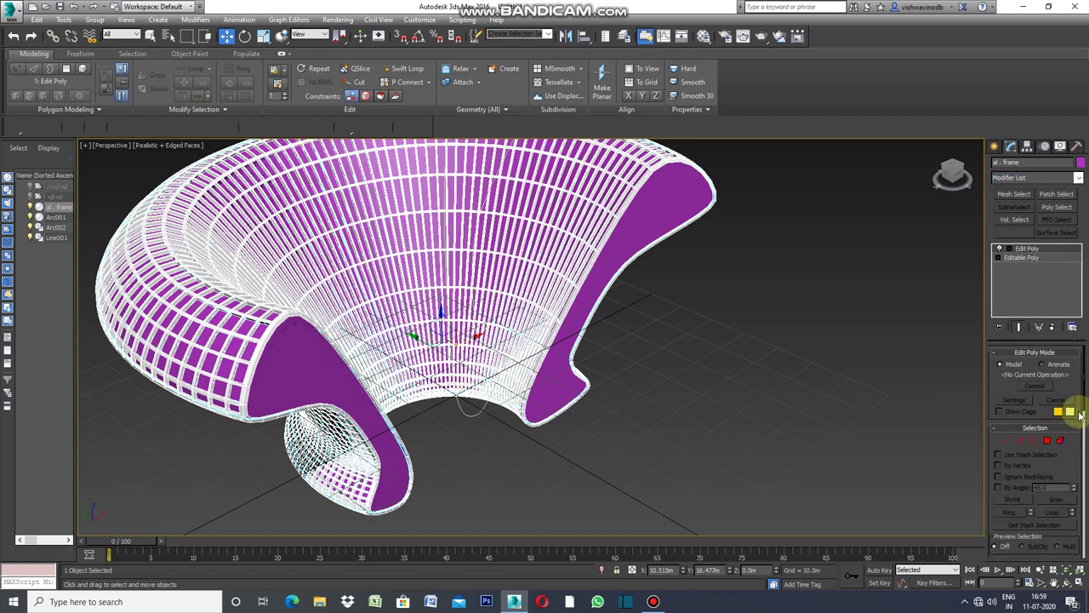
{"action": "left_click", "coordinate": [1020, 441]}
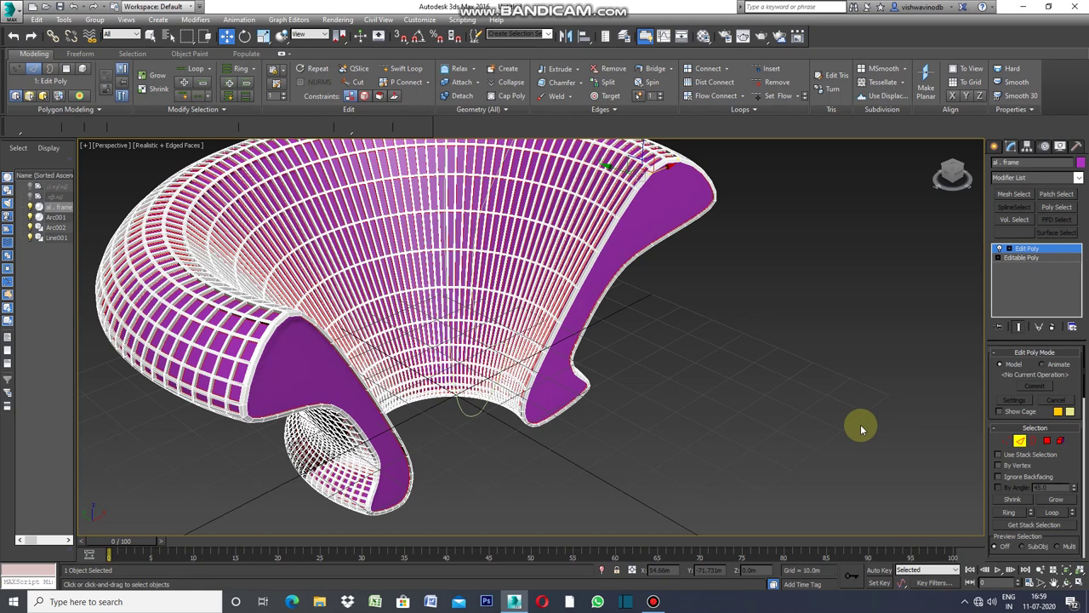
Inset all of al. frame's polygons by 0.17 at Polygon level
{"action": "left_click", "coordinate": [1048, 441]}
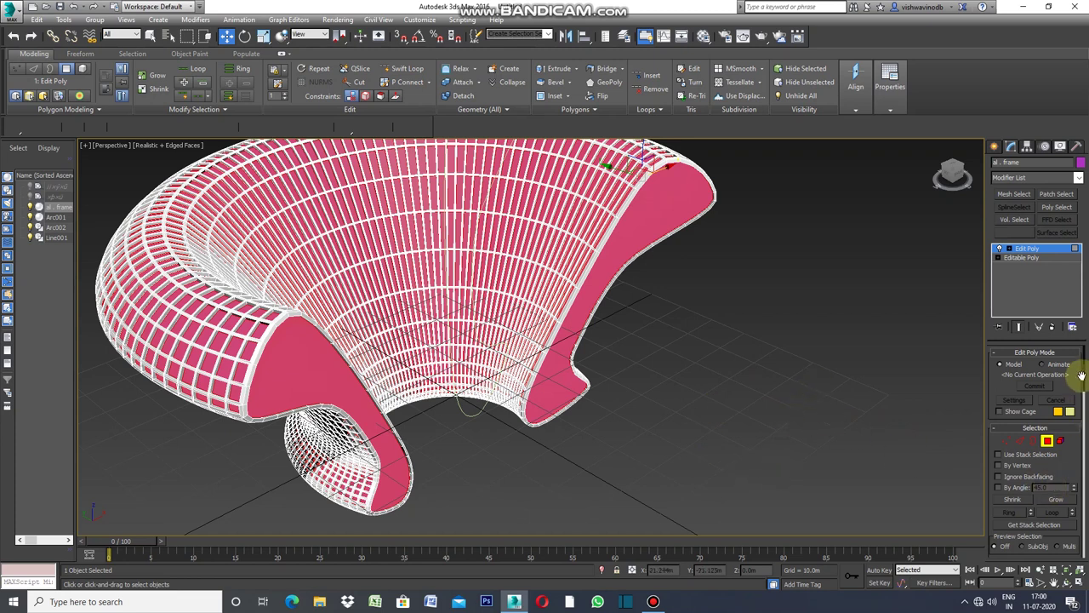
{"action": "left_click_drag", "start_coordinate": [1085, 384], "coordinate": [1085, 417]}
{"action": "left_click", "coordinate": [1072, 451]}
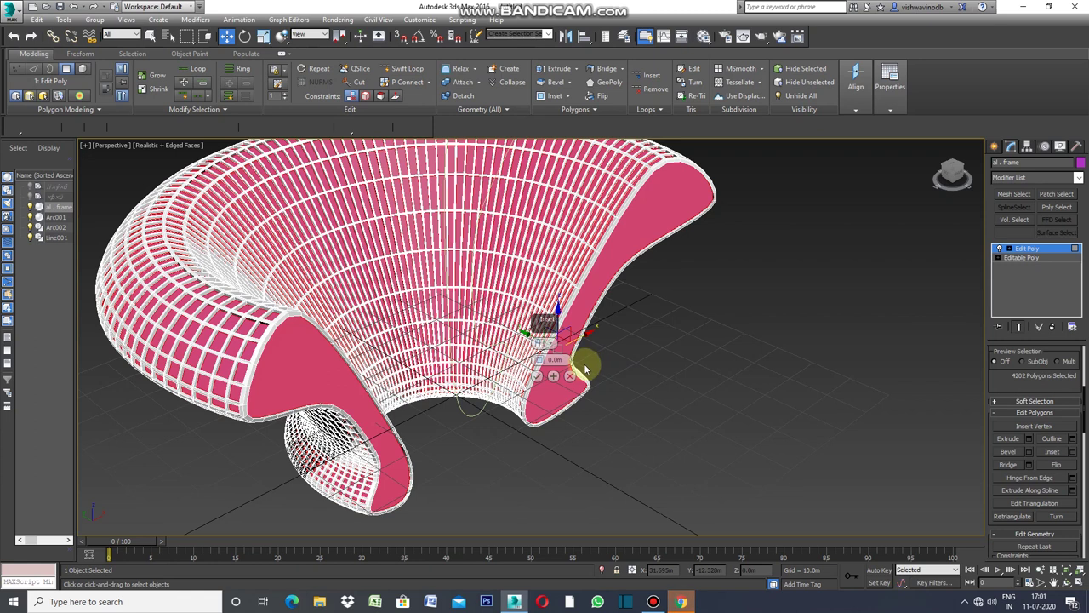
{"action": "left_click", "coordinate": [560, 366]}
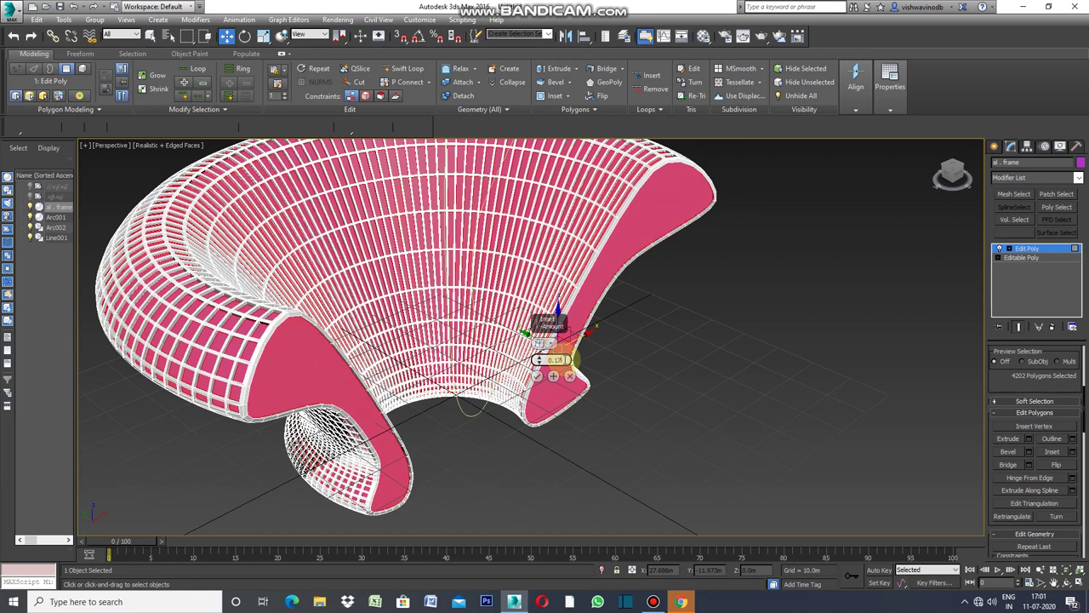
{"action": "left_click", "coordinate": [537, 378]}
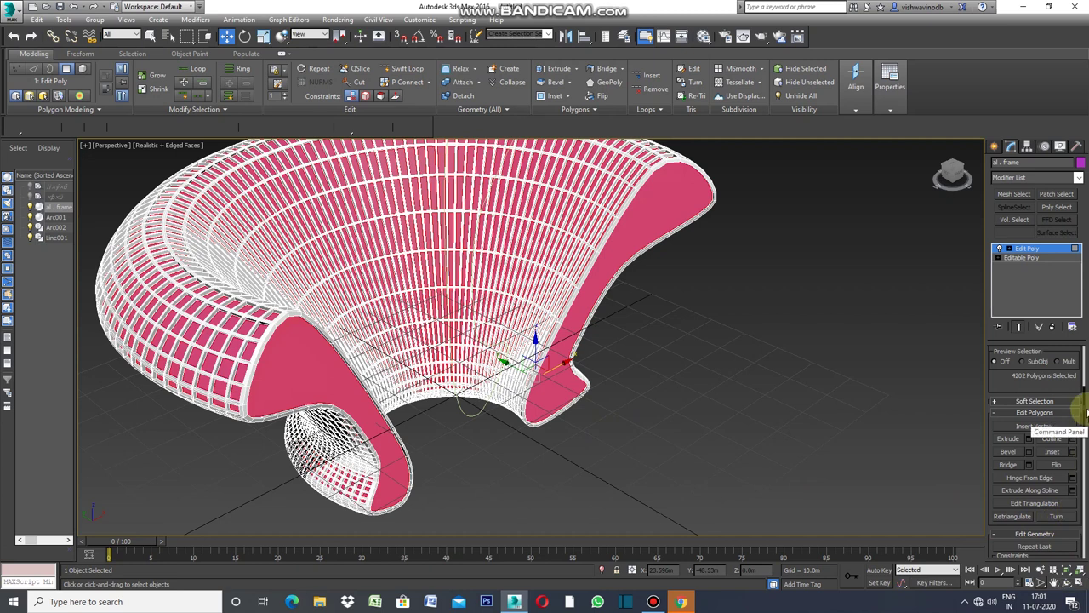
Detach the inset polygons as a new object, Object001
{"action": "left_click_drag", "start_coordinate": [1084, 411], "coordinate": [1077, 461]}
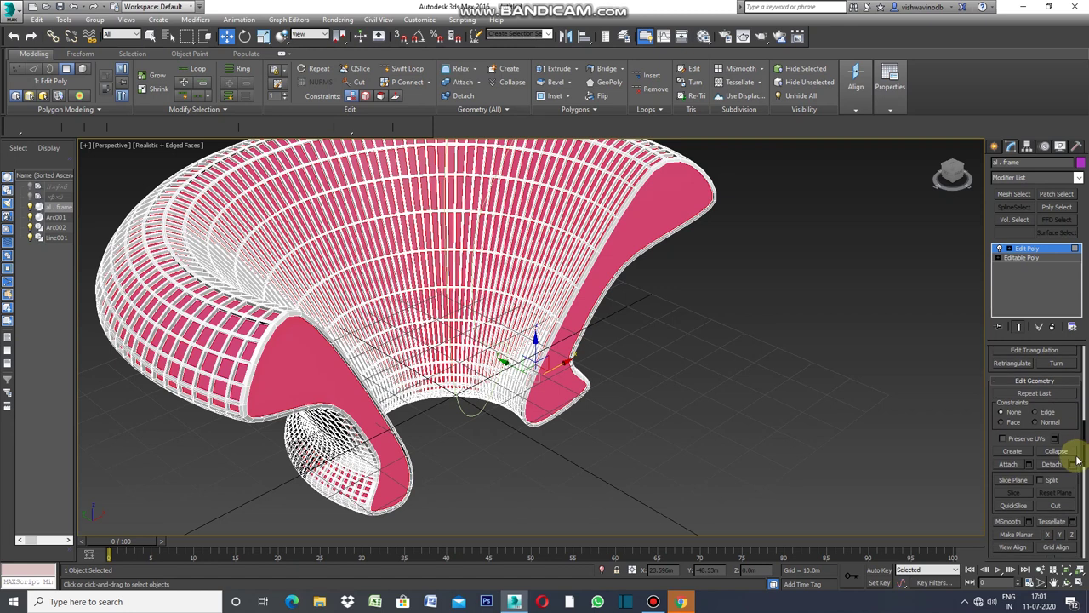
{"action": "left_click", "coordinate": [1072, 464]}
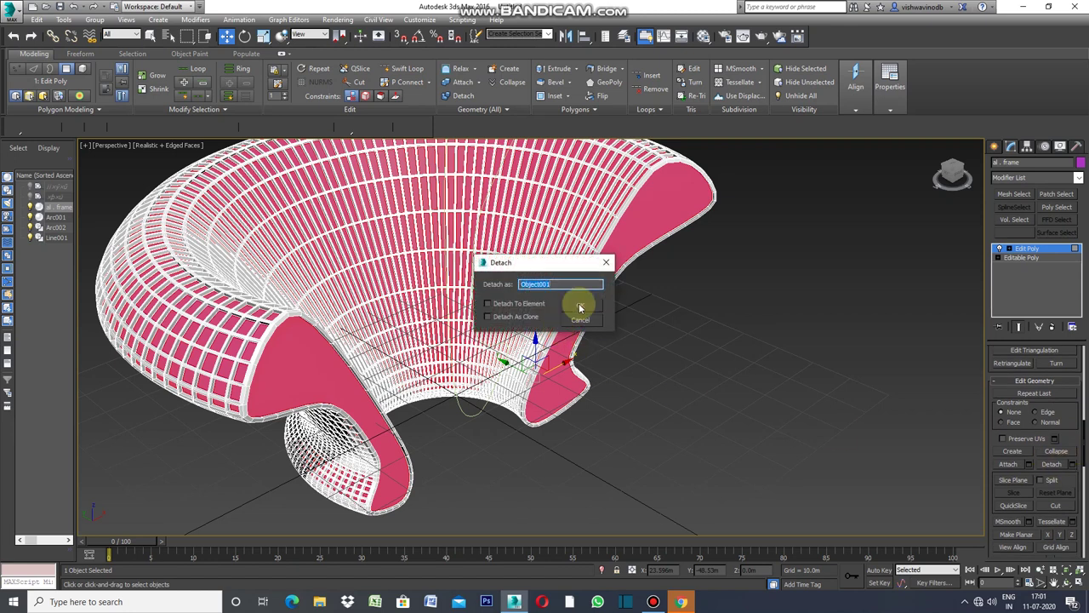
{"action": "left_click", "coordinate": [579, 305]}
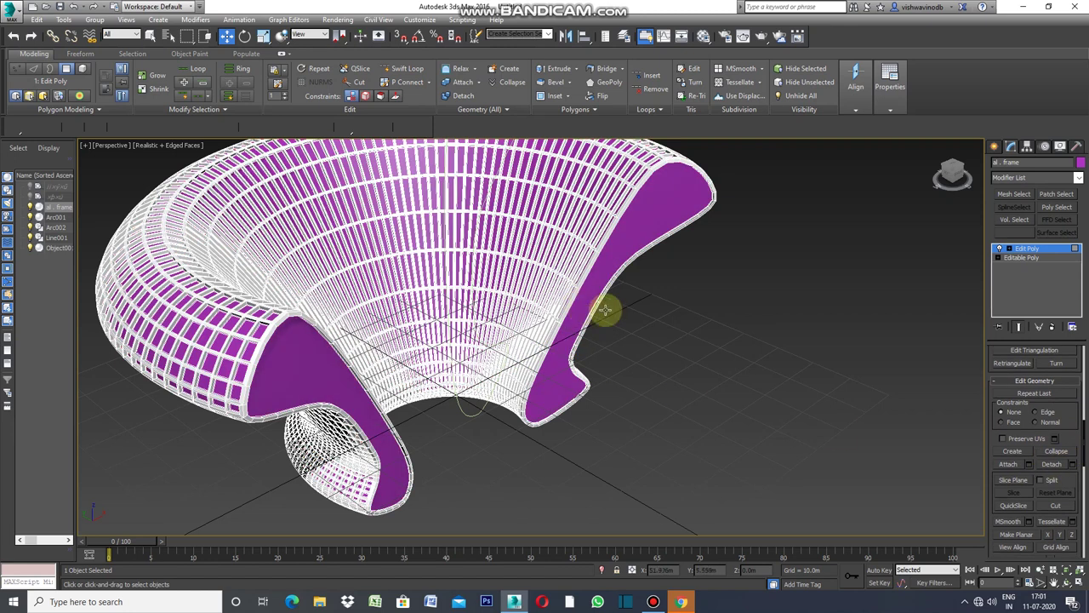
Change the al. frame object colour to black
{"action": "left_click", "coordinate": [1081, 163]}
{"action": "left_click", "coordinate": [769, 341]}
{"action": "left_click", "coordinate": [739, 378]}
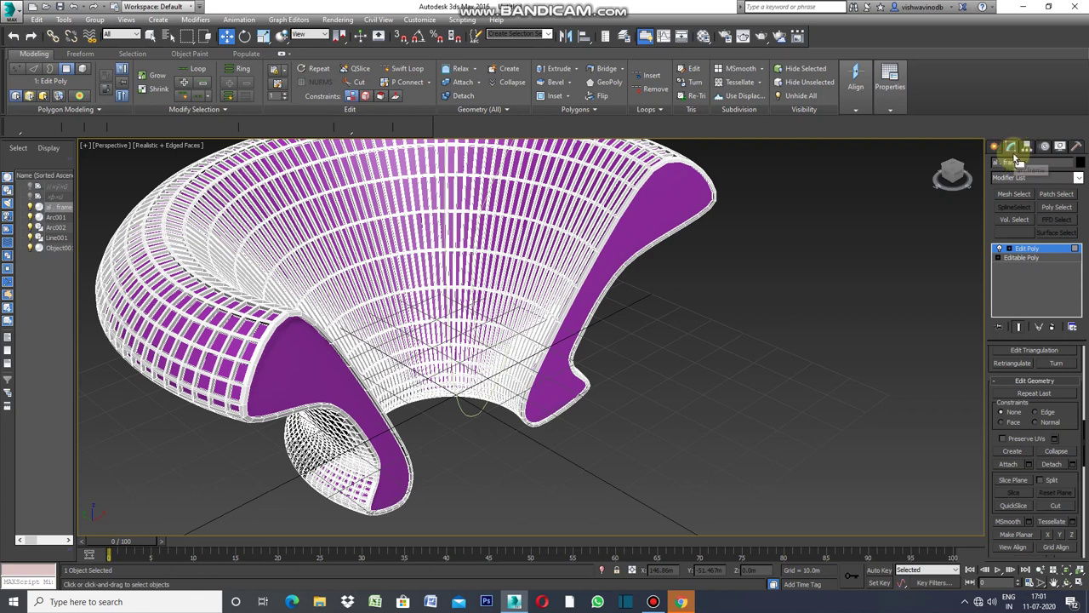
Add a Shell modifier to al. frame with a 0.2m outer amount
{"action": "left_click", "coordinate": [1078, 178]}
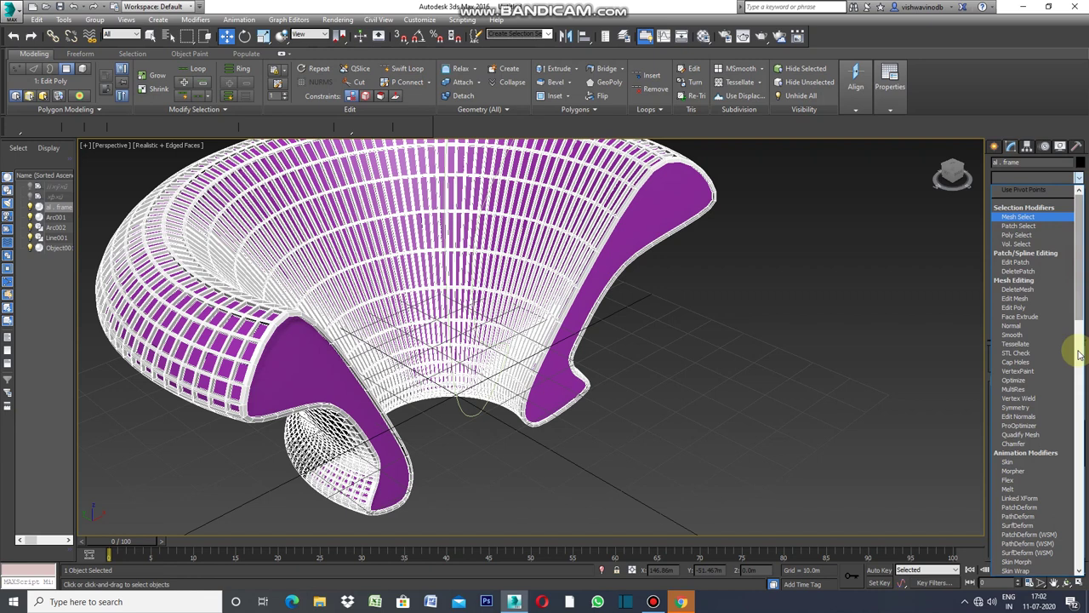
{"action": "scroll", "coordinate": [1079, 357], "scroll_direction": "down", "scroll_amount": 10}
{"action": "scroll", "coordinate": [1086, 397], "scroll_direction": "down", "scroll_amount": 3}
{"action": "scroll", "coordinate": [1082, 393], "scroll_direction": "up", "scroll_amount": 3}
{"action": "scroll", "coordinate": [1083, 394], "scroll_direction": "down", "scroll_amount": 10}
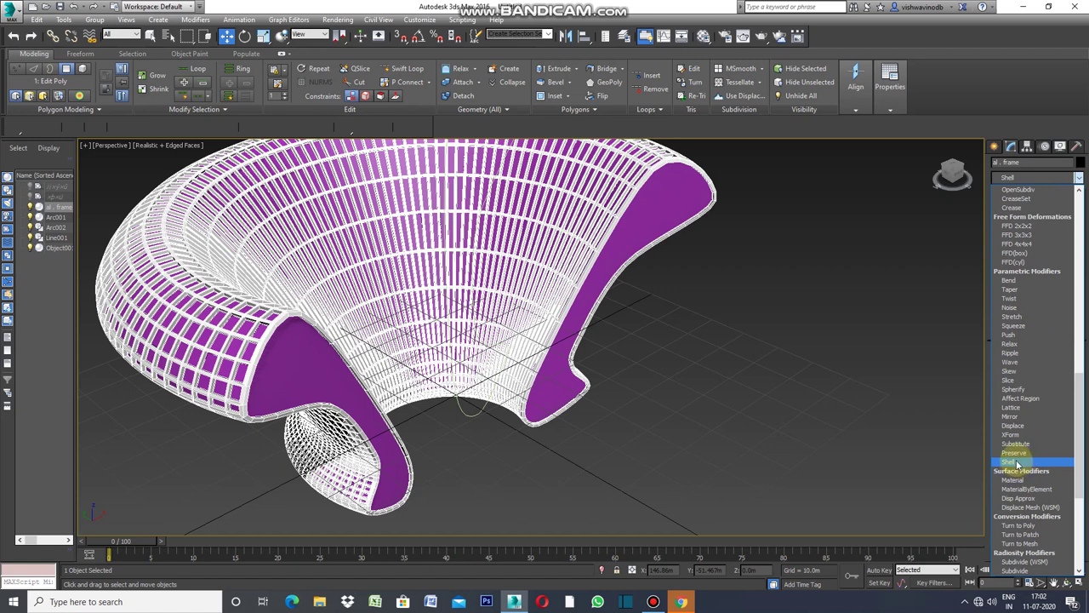
{"action": "left_click_drag", "start_coordinate": [1018, 464], "coordinate": [960, 472]}
{"action": "key", "text": "Return"}
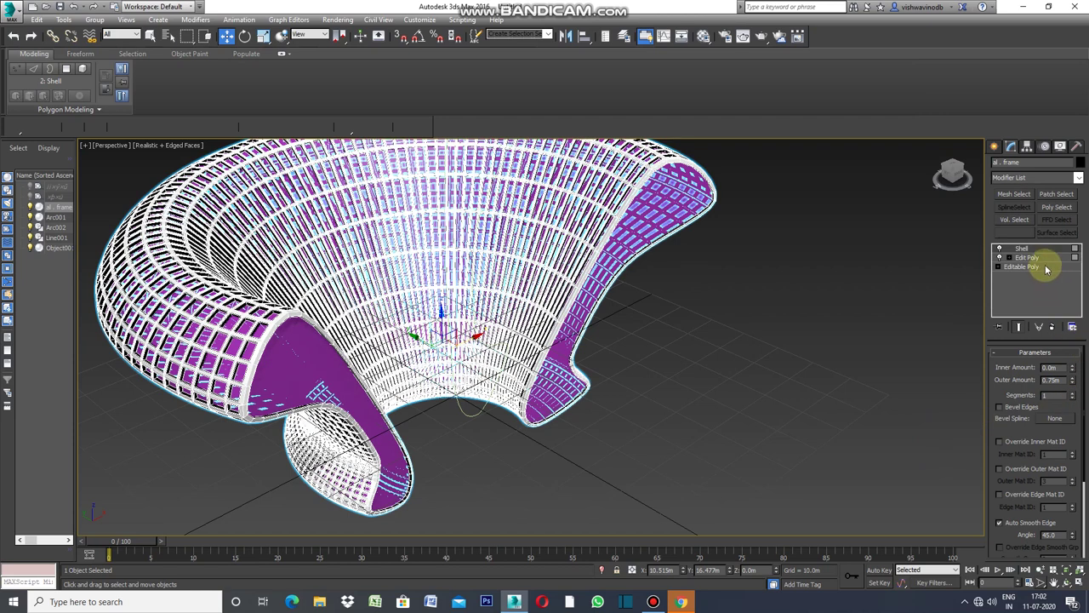
{"action": "left_click", "coordinate": [1055, 379]}
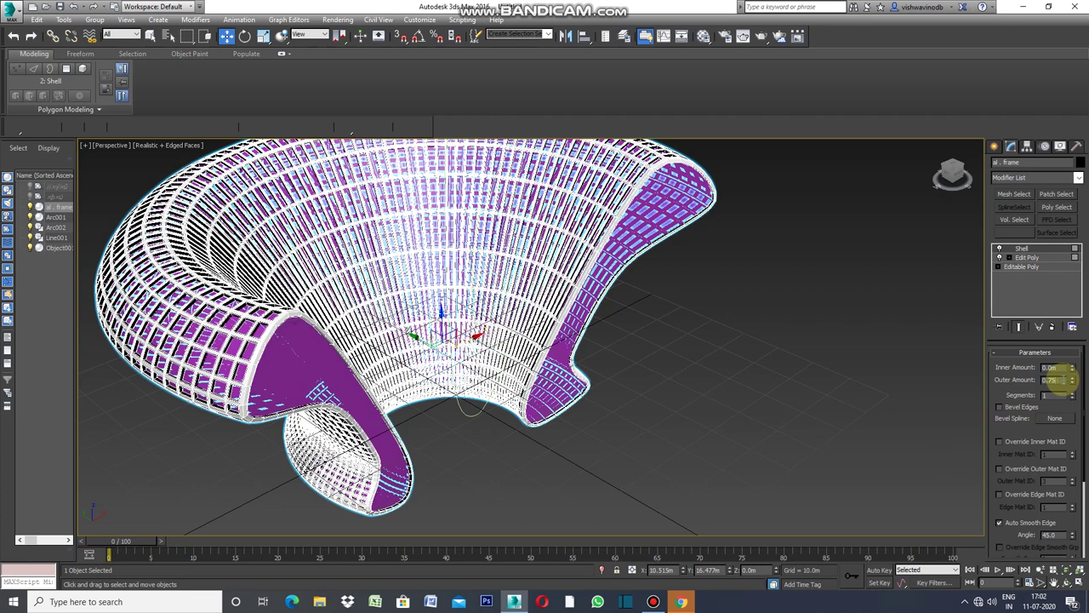
{"action": "type", "text": "0.2"}
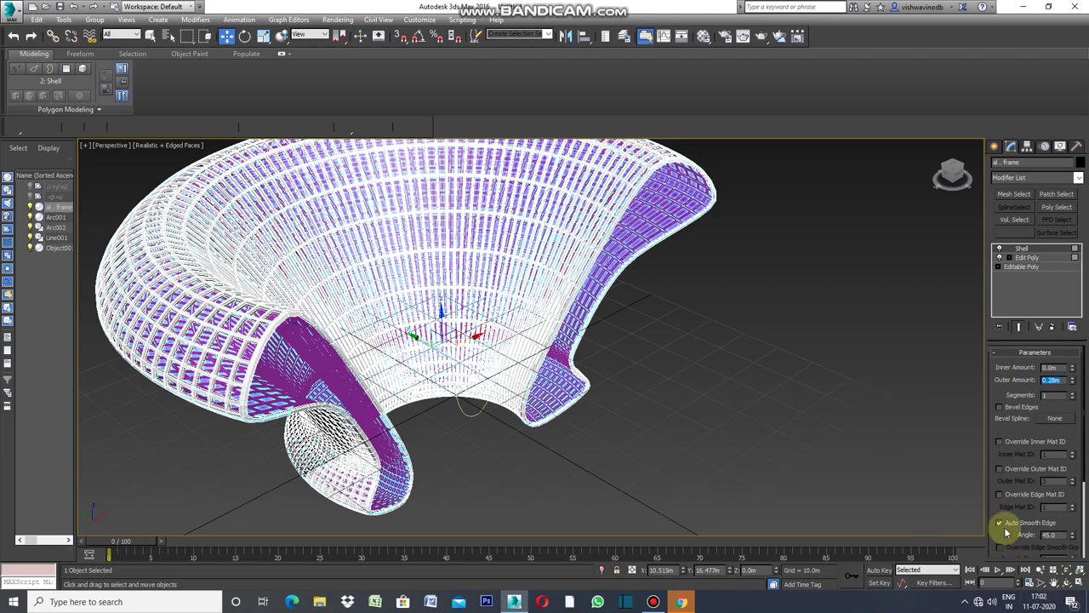
{"action": "left_click", "coordinate": [996, 150]}
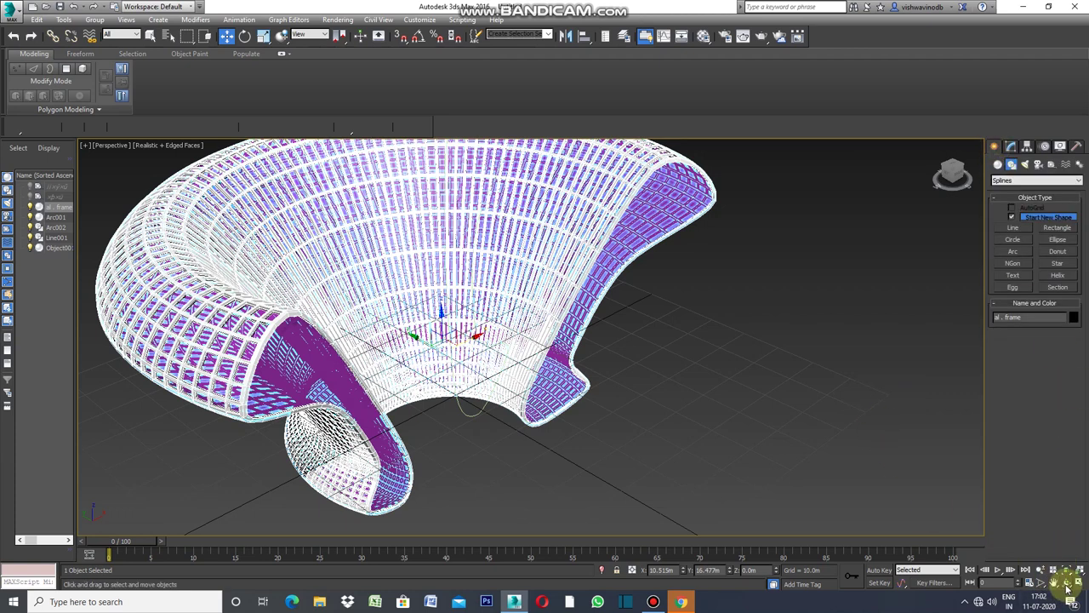
Zoom into a region of the shelled lattice chair to inspect it
{"action": "left_click", "coordinate": [1040, 583]}
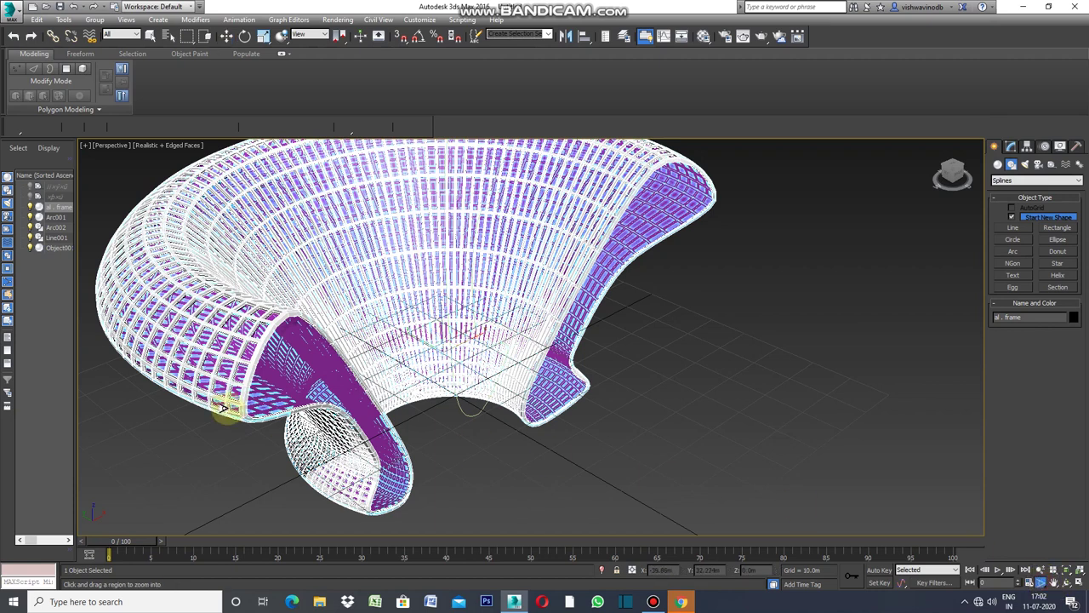
{"action": "scroll", "coordinate": [218, 401], "scroll_direction": "up", "scroll_amount": 2}
{"action": "scroll", "coordinate": [230, 389], "scroll_direction": "up", "scroll_amount": 2}
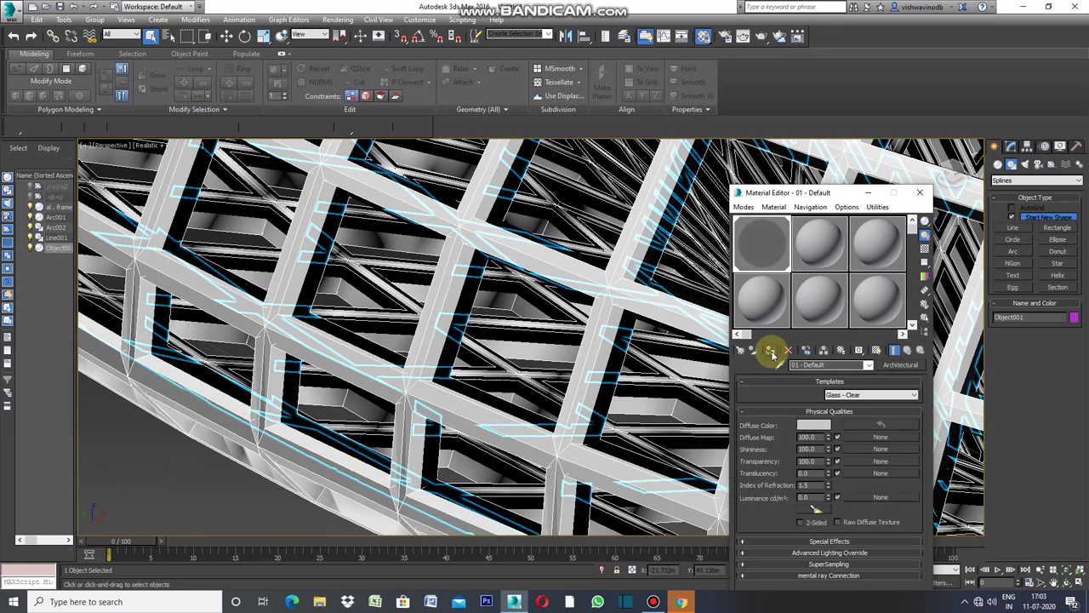
Minimize the glass Material Editor and zoom back out to the lounge chair on Plane001
{"action": "left_click", "coordinate": [868, 192]}
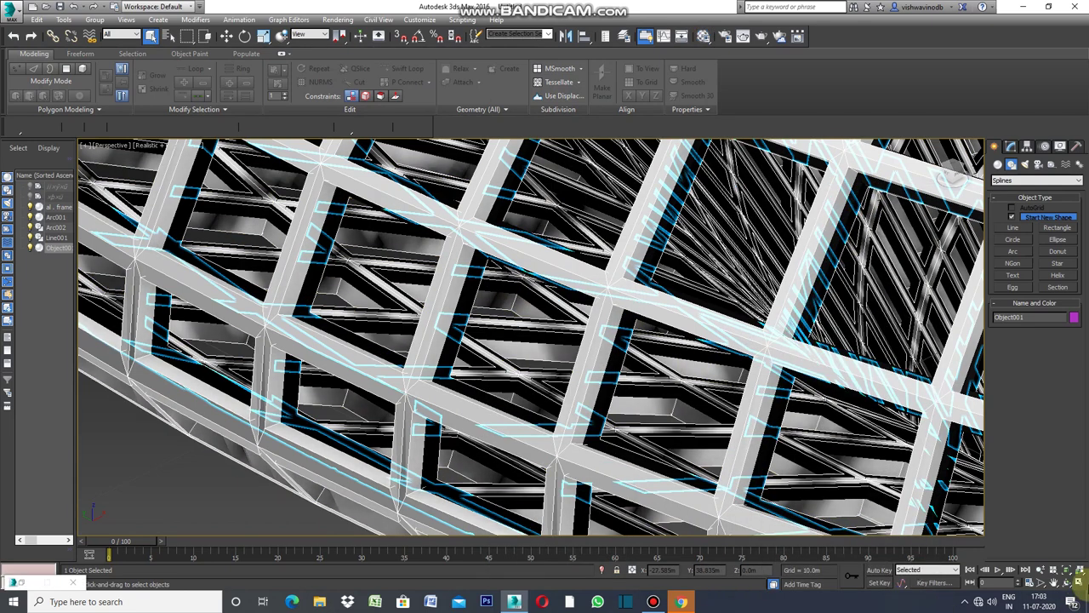
{"action": "left_click", "coordinate": [1040, 583]}
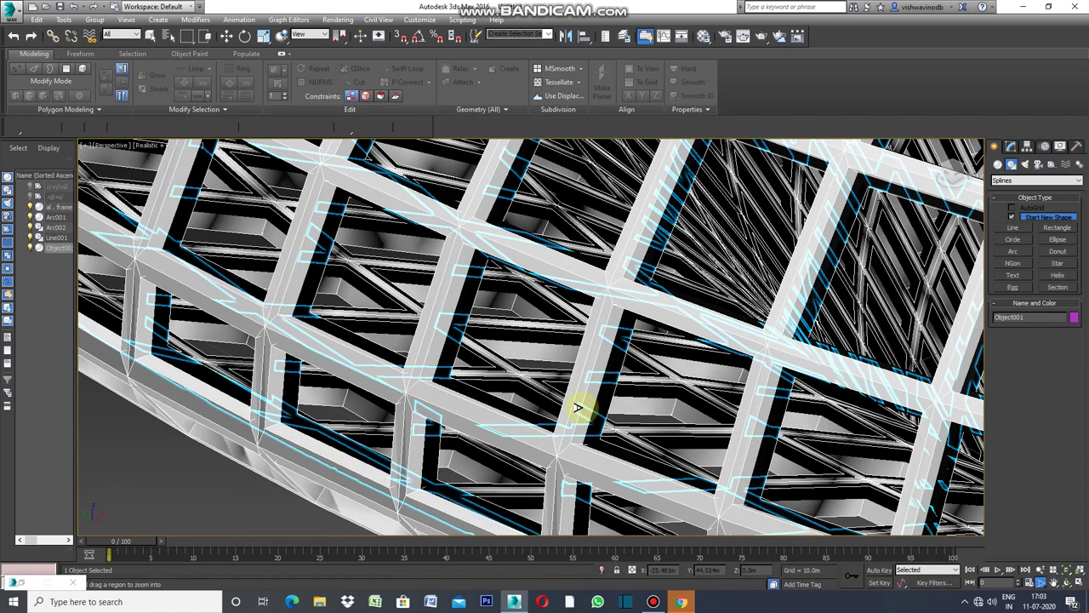
{"action": "scroll", "coordinate": [581, 418], "scroll_direction": "down", "scroll_amount": 2}
{"action": "scroll", "coordinate": [576, 462], "scroll_direction": "down", "scroll_amount": 3}
{"action": "scroll", "coordinate": [577, 477], "scroll_direction": "down", "scroll_amount": 3}
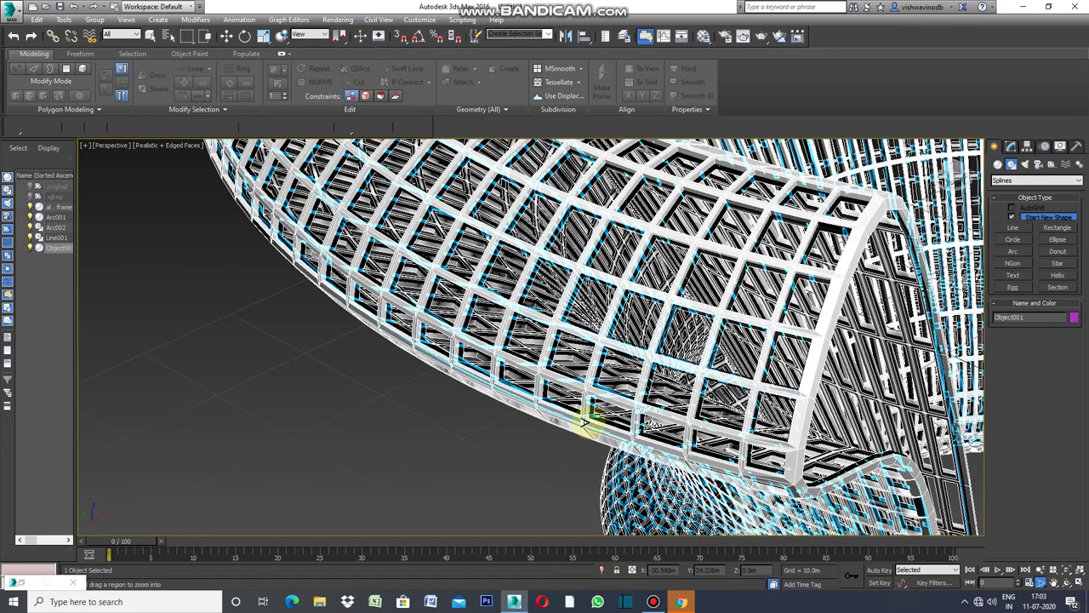
{"action": "scroll", "coordinate": [592, 459], "scroll_direction": "down", "scroll_amount": 3}
{"action": "scroll", "coordinate": [593, 462], "scroll_direction": "down", "scroll_amount": 1}
{"action": "scroll", "coordinate": [596, 468], "scroll_direction": "down", "scroll_amount": 1}
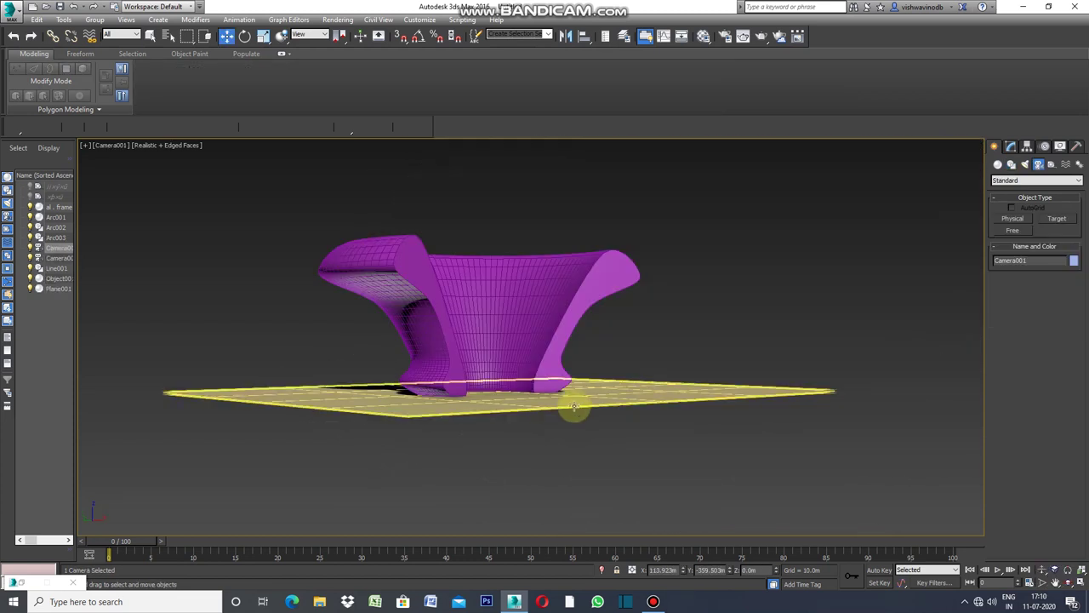
Array Plane001 into 15 instances spaced 4.5m apart along Z through the chair
{"action": "left_click", "coordinate": [575, 403]}
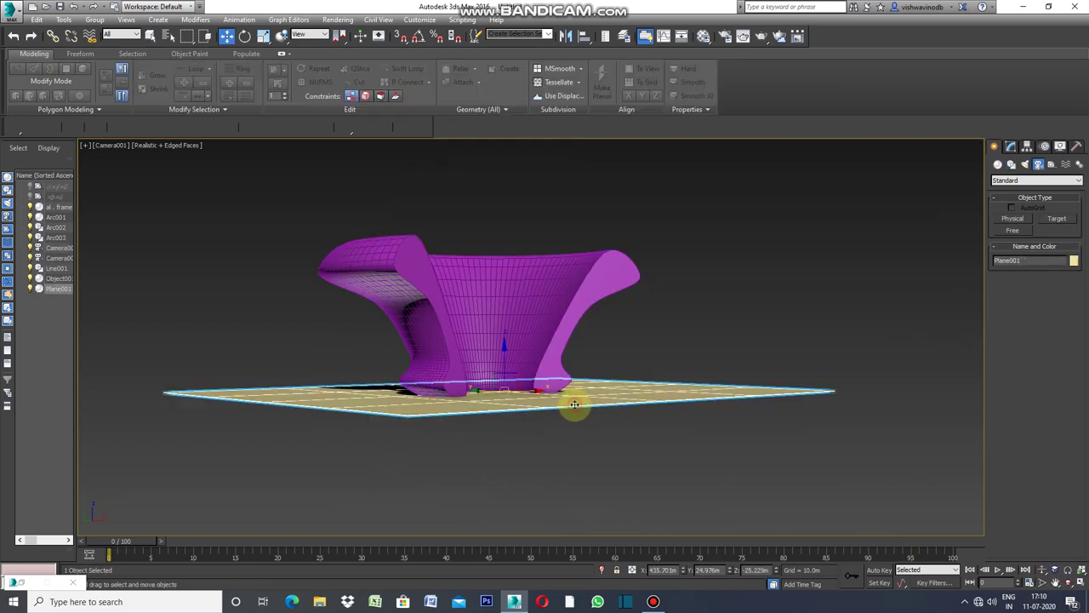
{"action": "left_click", "coordinate": [64, 19]}
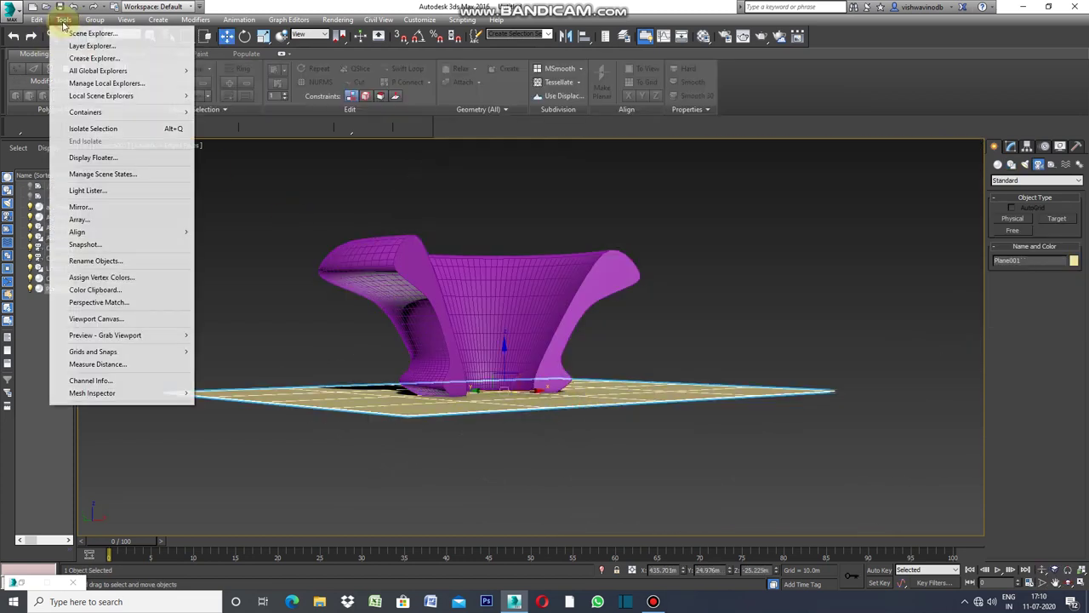
{"action": "left_click", "coordinate": [84, 219]}
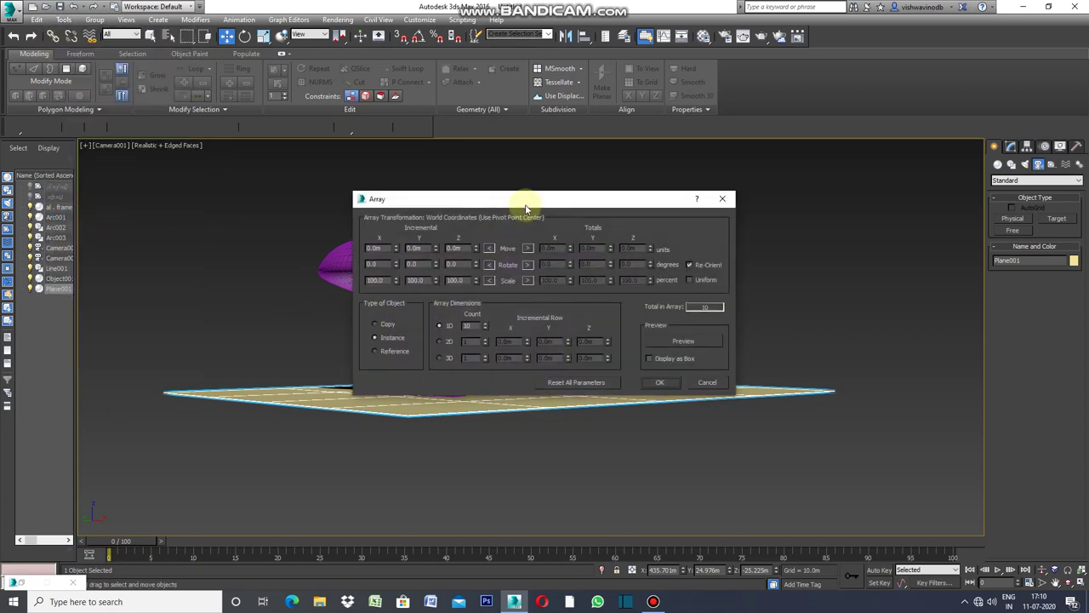
{"action": "left_click_drag", "start_coordinate": [527, 204], "coordinate": [693, 263]}
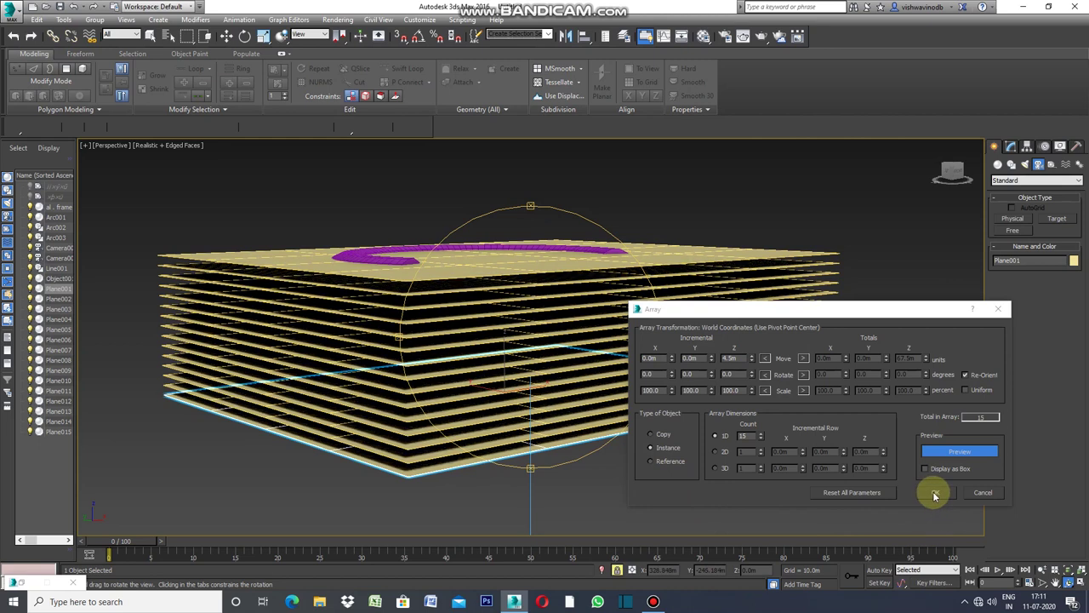
{"action": "left_click", "coordinate": [935, 493]}
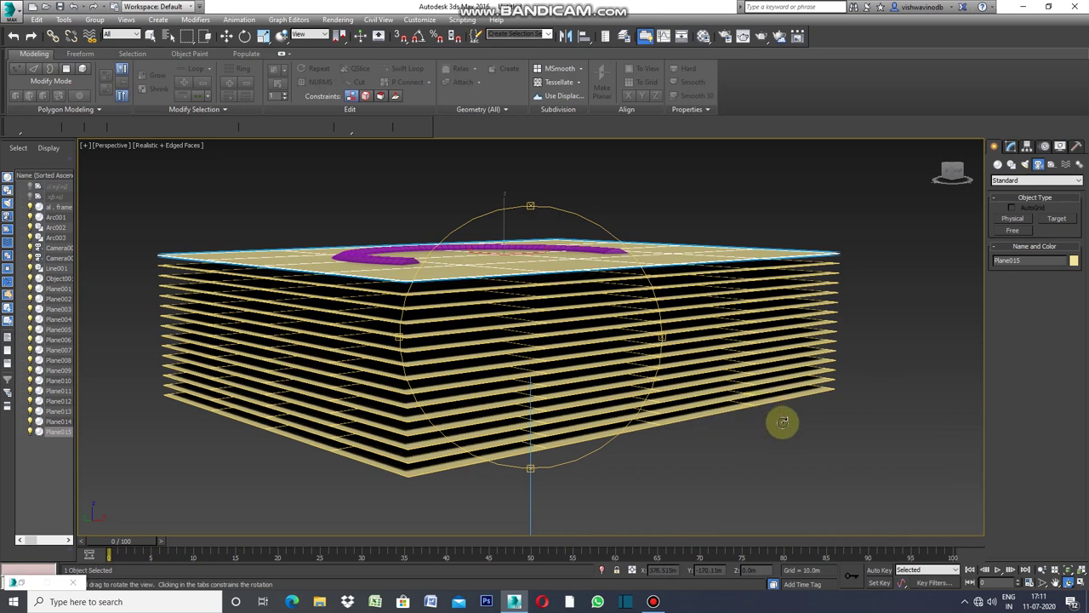
{"action": "key", "text": "w"}
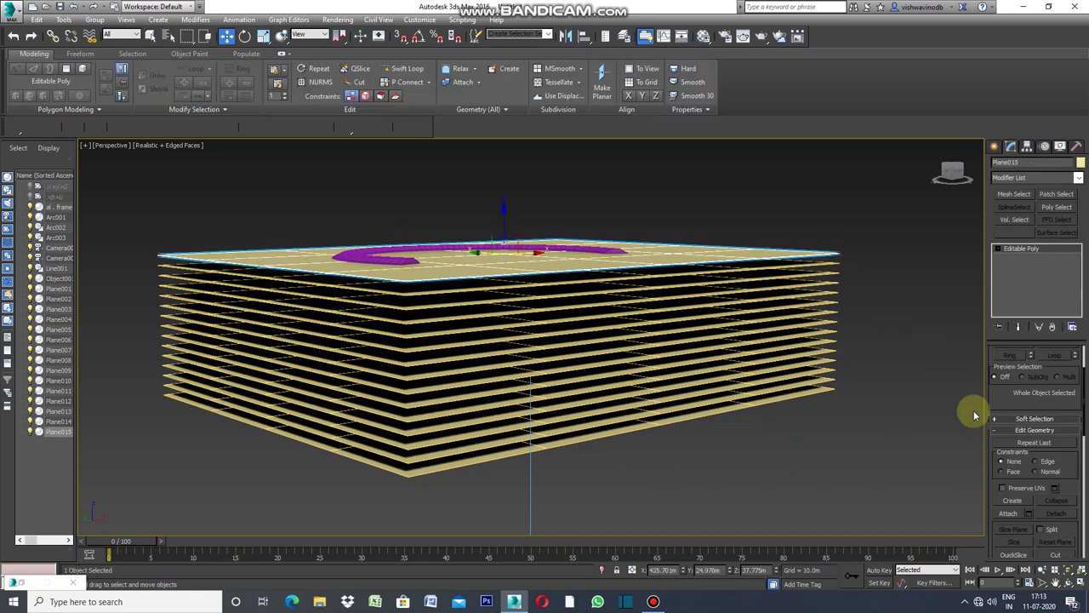
Attach the upper stacked slabs to Plane015 one by one
{"action": "left_click", "coordinate": [1030, 517]}
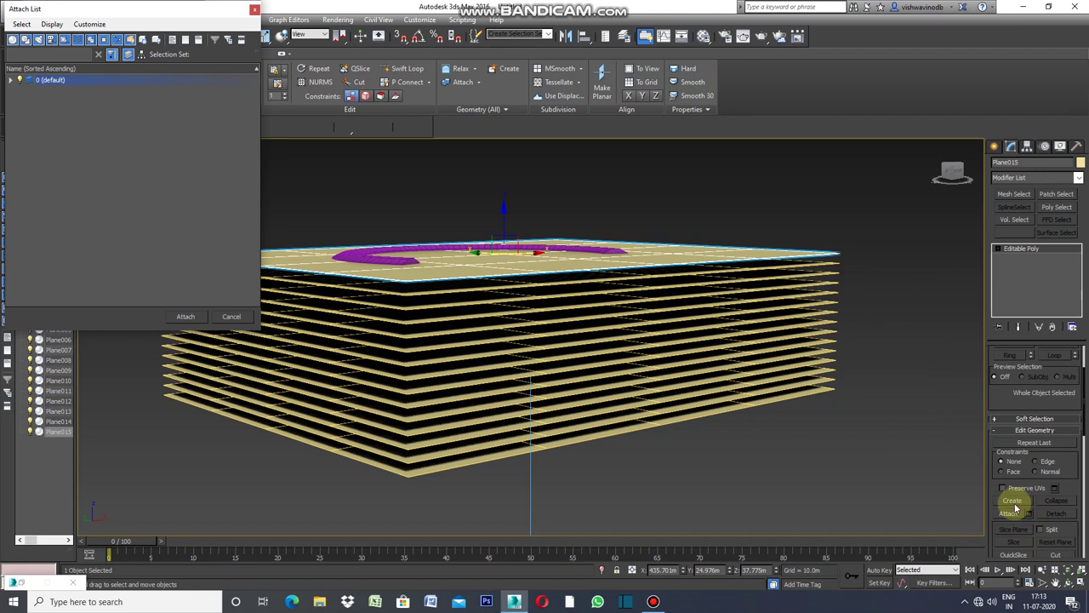
{"action": "left_click", "coordinate": [255, 11]}
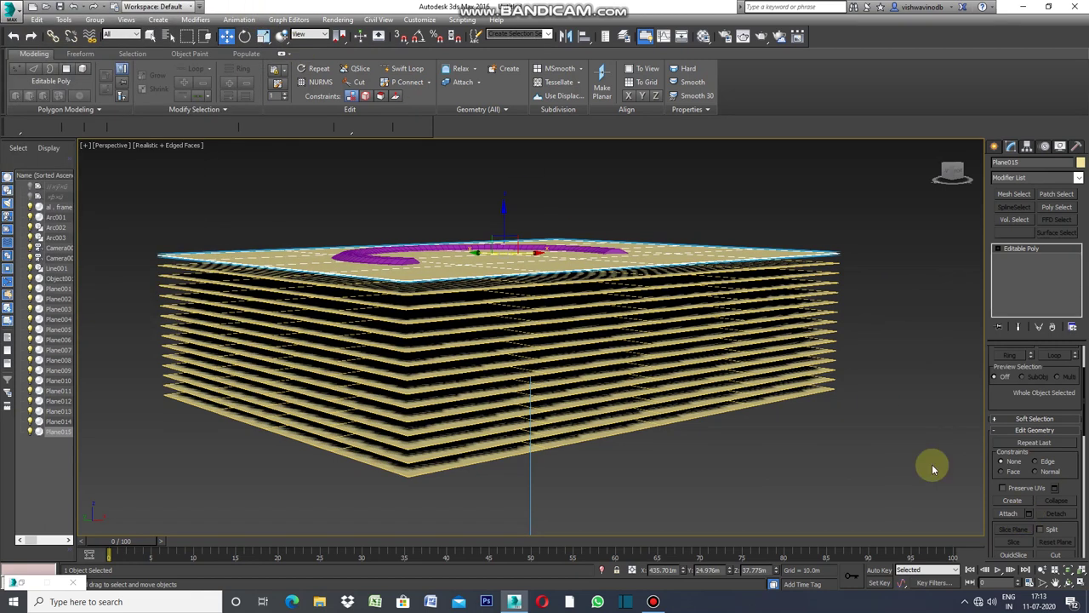
{"action": "left_click", "coordinate": [1010, 515]}
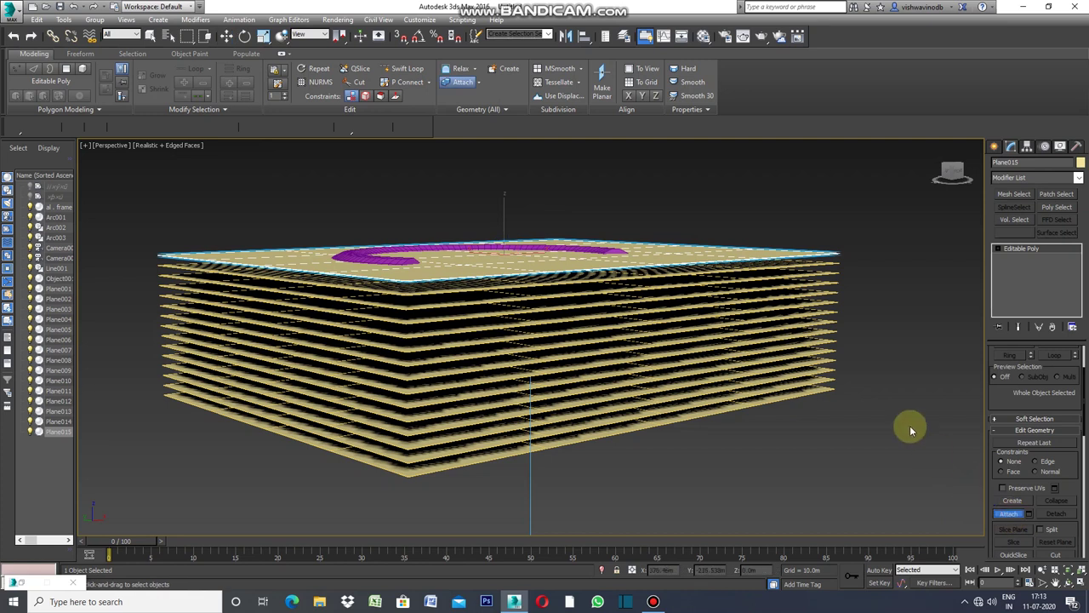
{"action": "left_click", "coordinate": [836, 272]}
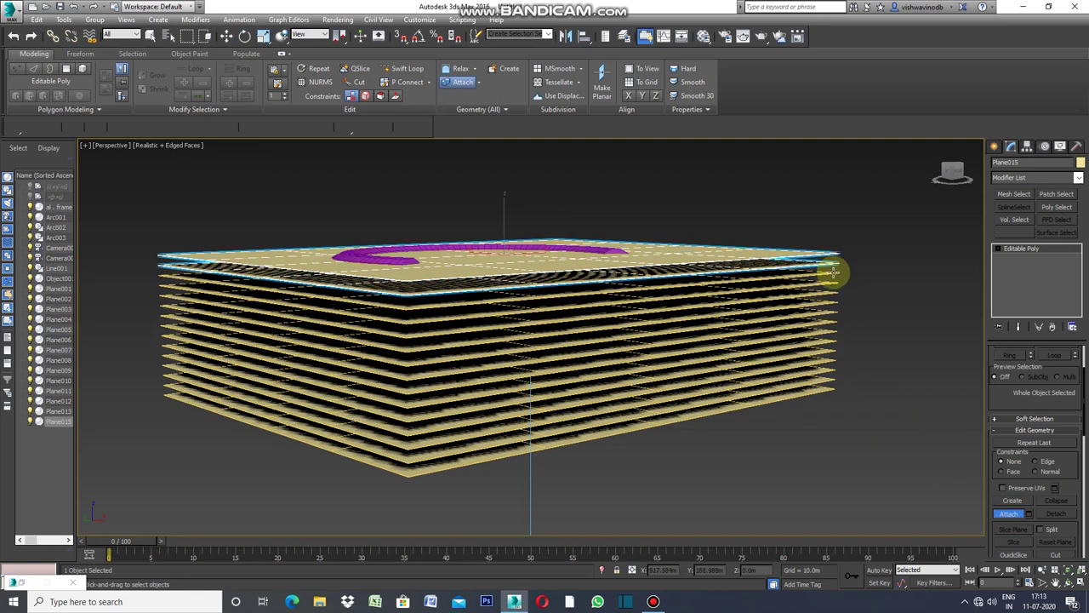
{"action": "left_click", "coordinate": [834, 279]}
{"action": "left_click", "coordinate": [835, 289]}
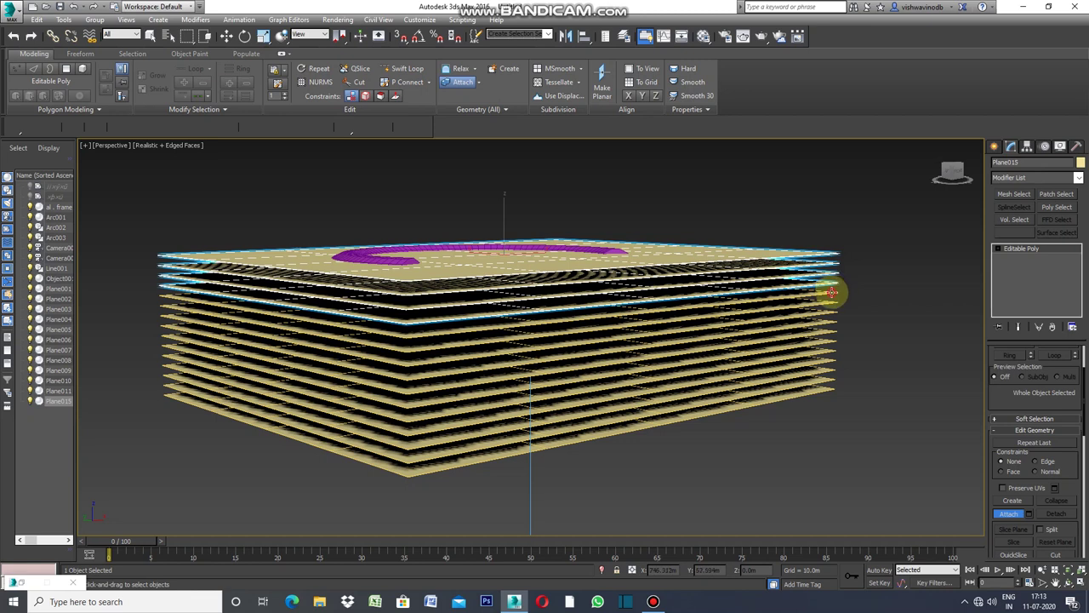
{"action": "left_click", "coordinate": [831, 298]}
{"action": "left_click", "coordinate": [830, 308]}
{"action": "left_click", "coordinate": [828, 317]}
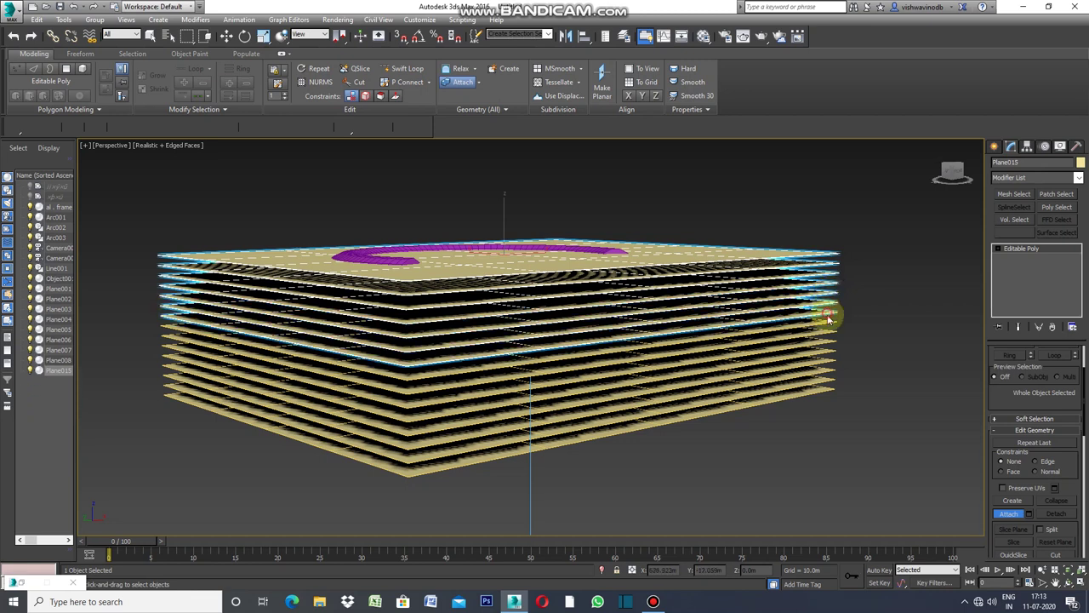
{"action": "left_click", "coordinate": [826, 325]}
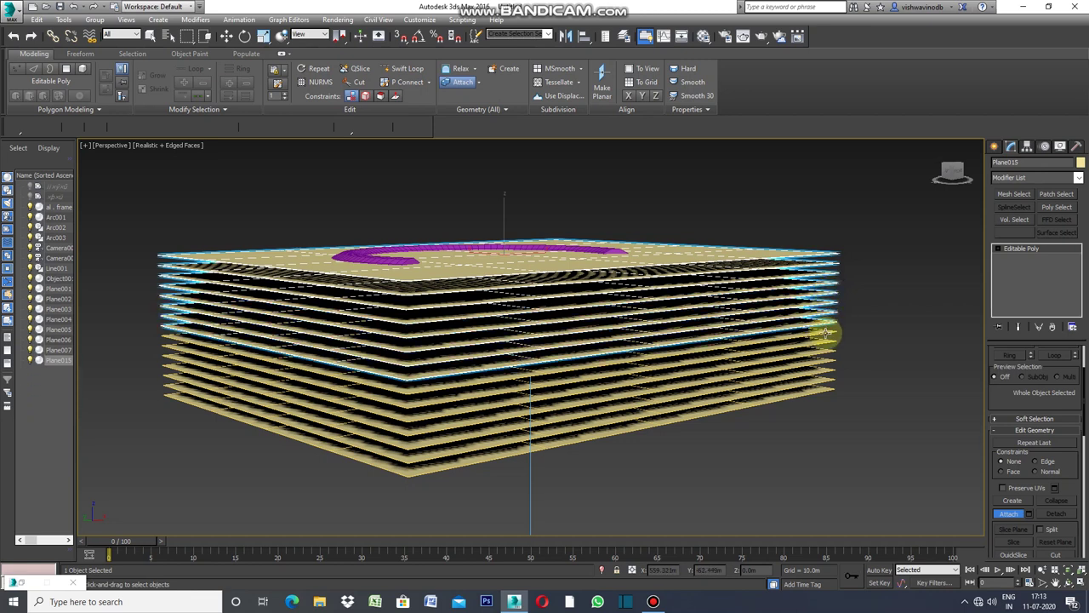
Attach the remaining slabs down through Plane001, then exit Attach and deselect
{"action": "left_click", "coordinate": [826, 337]}
{"action": "left_click", "coordinate": [824, 345]}
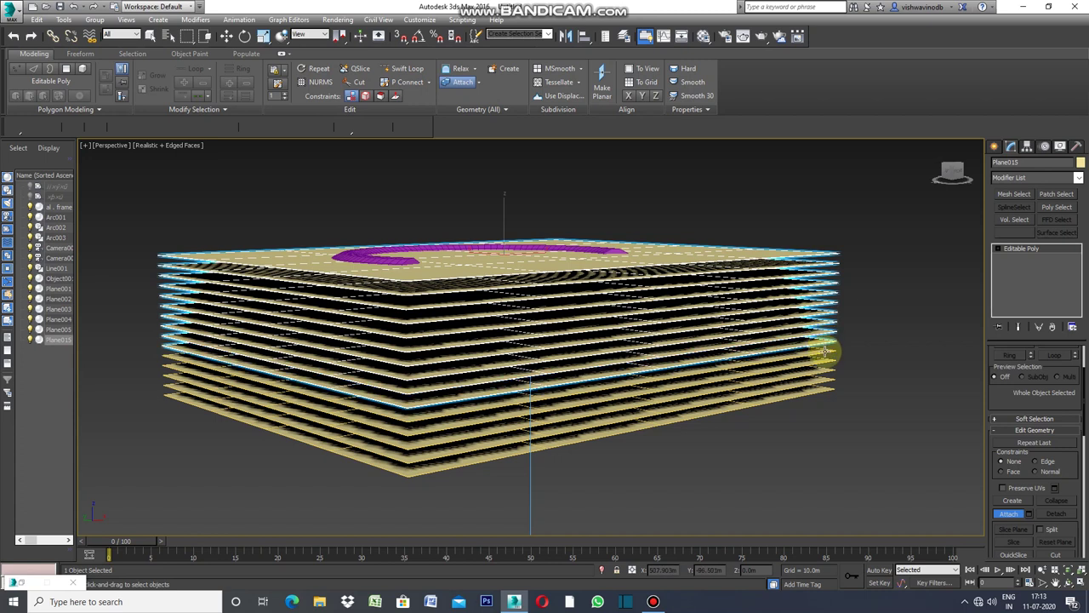
{"action": "left_click", "coordinate": [825, 358]}
{"action": "left_click", "coordinate": [826, 369]}
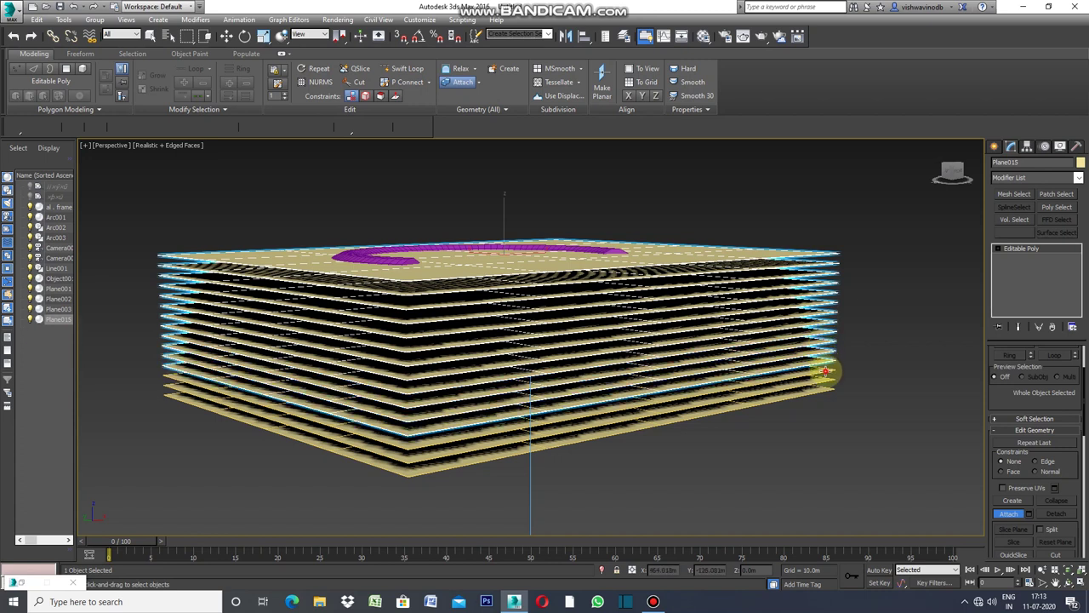
{"action": "left_click", "coordinate": [826, 383]}
{"action": "left_click", "coordinate": [826, 386]}
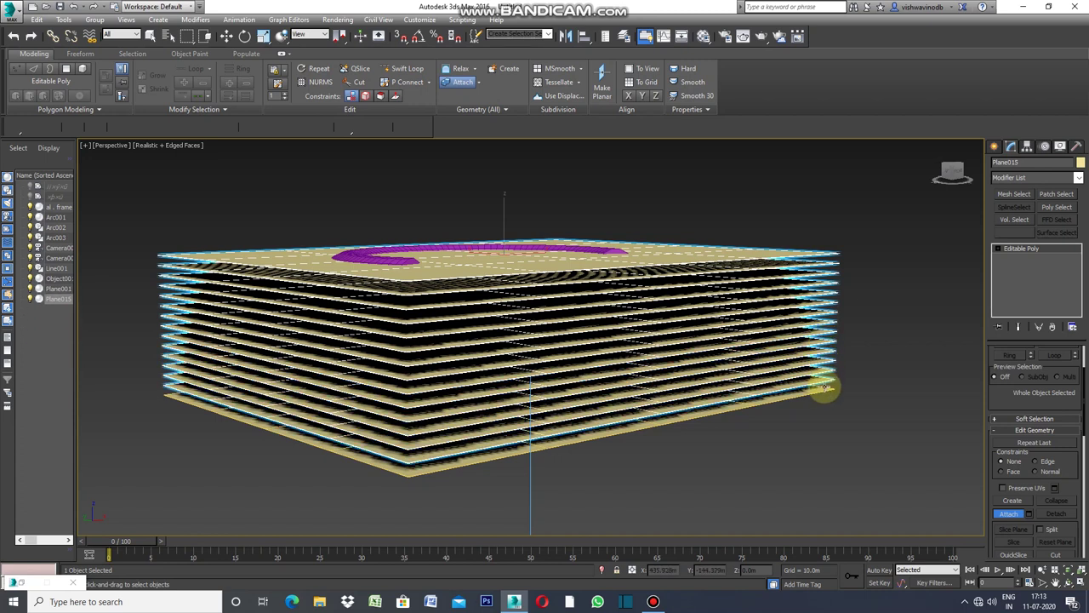
{"action": "left_click", "coordinate": [824, 388]}
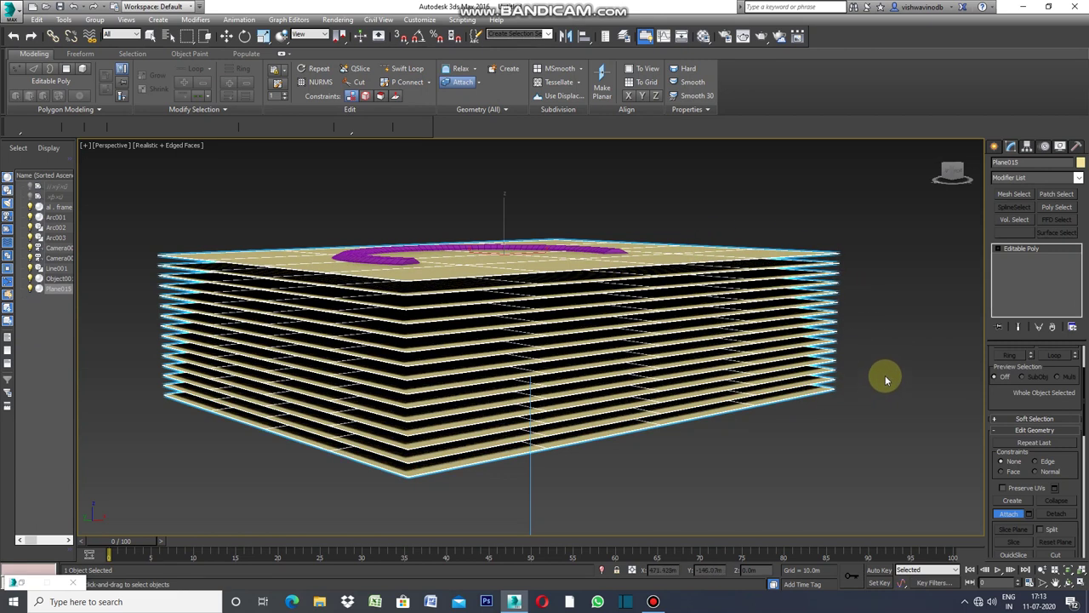
{"action": "key", "text": "w"}
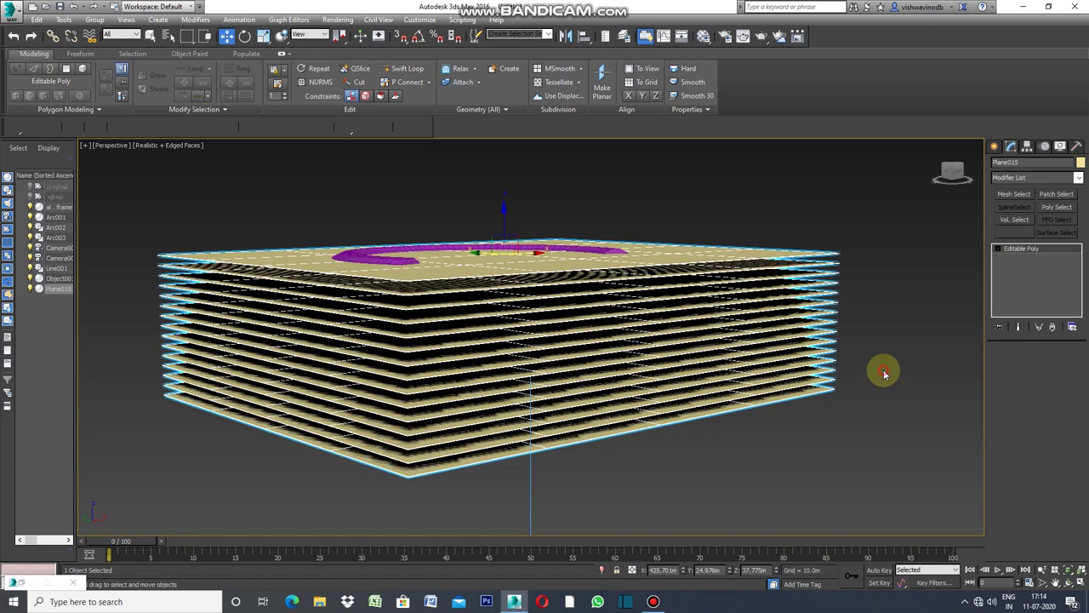
{"action": "left_click", "coordinate": [883, 370]}
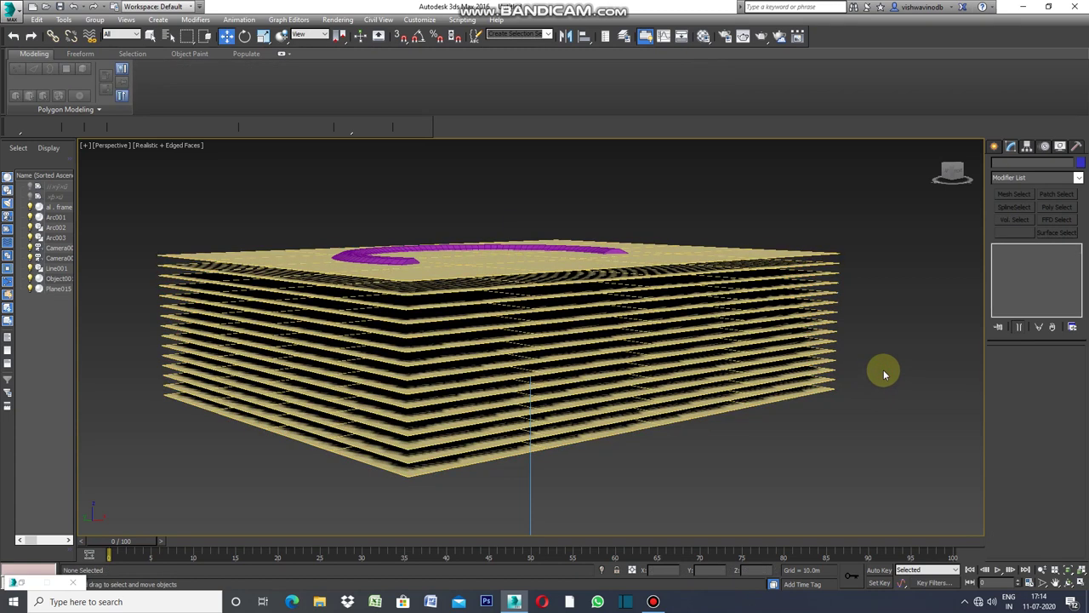
Select Plane015 and start a ProBoolean compound object on it
{"action": "left_click", "coordinate": [823, 256]}
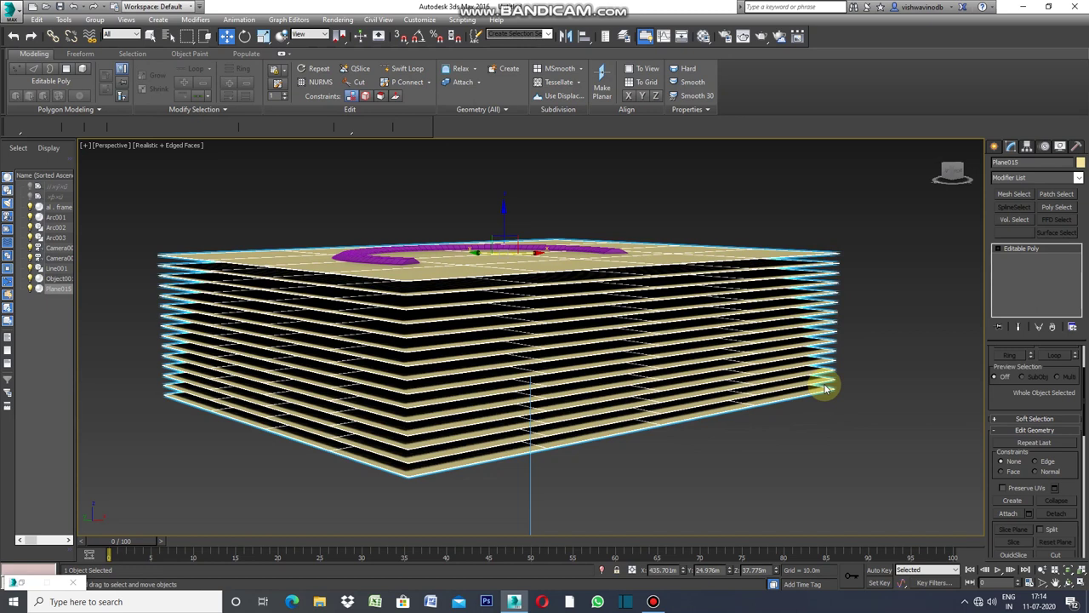
{"action": "left_click", "coordinate": [994, 147]}
{"action": "left_click", "coordinate": [1000, 164]}
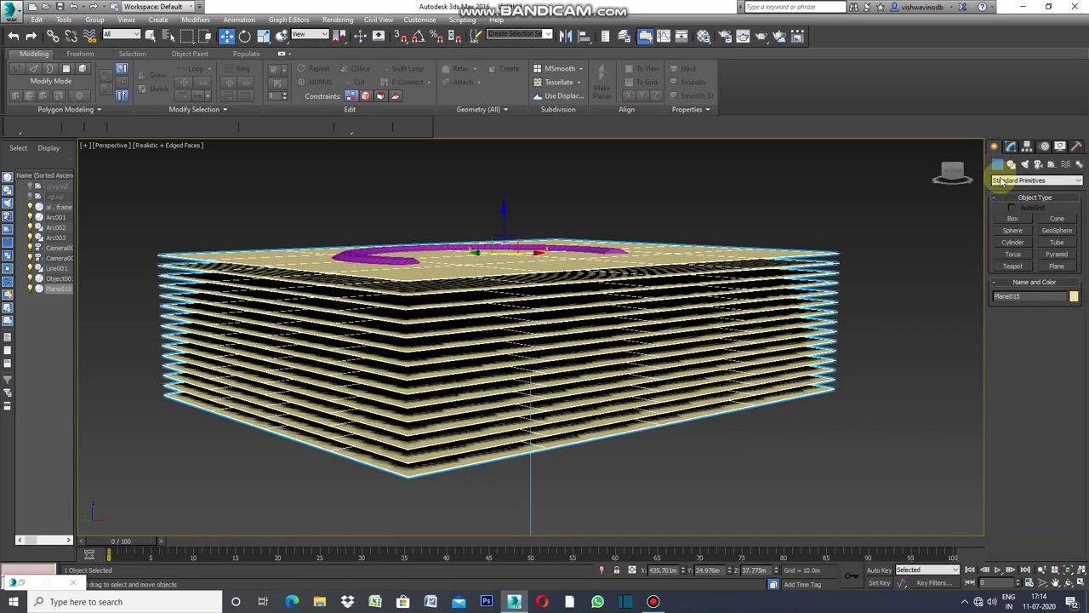
{"action": "left_click", "coordinate": [1079, 182]}
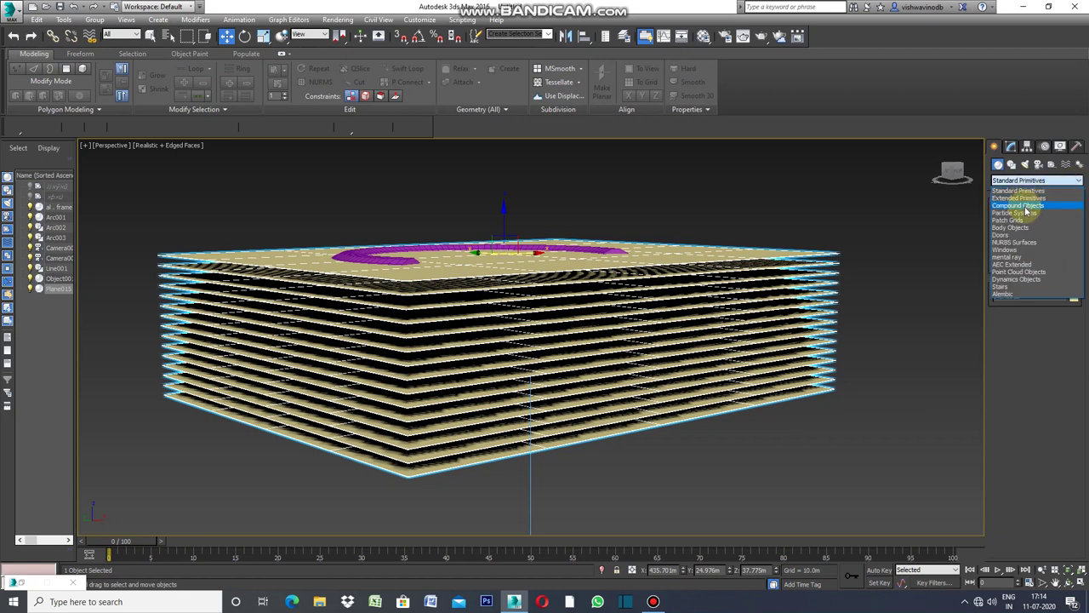
{"action": "left_click", "coordinate": [1027, 206]}
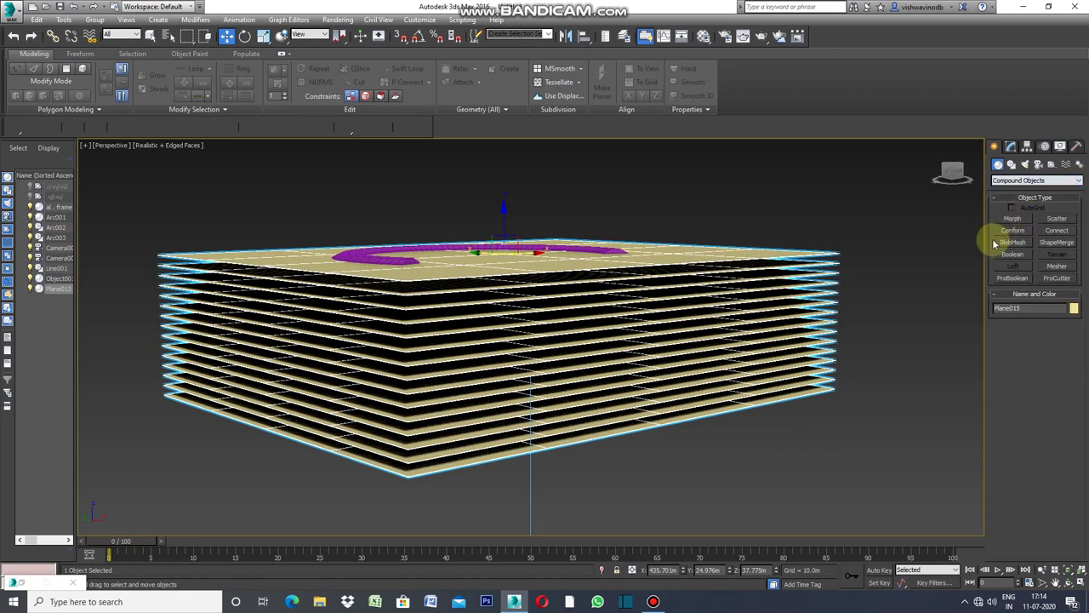
{"action": "left_click", "coordinate": [1015, 279]}
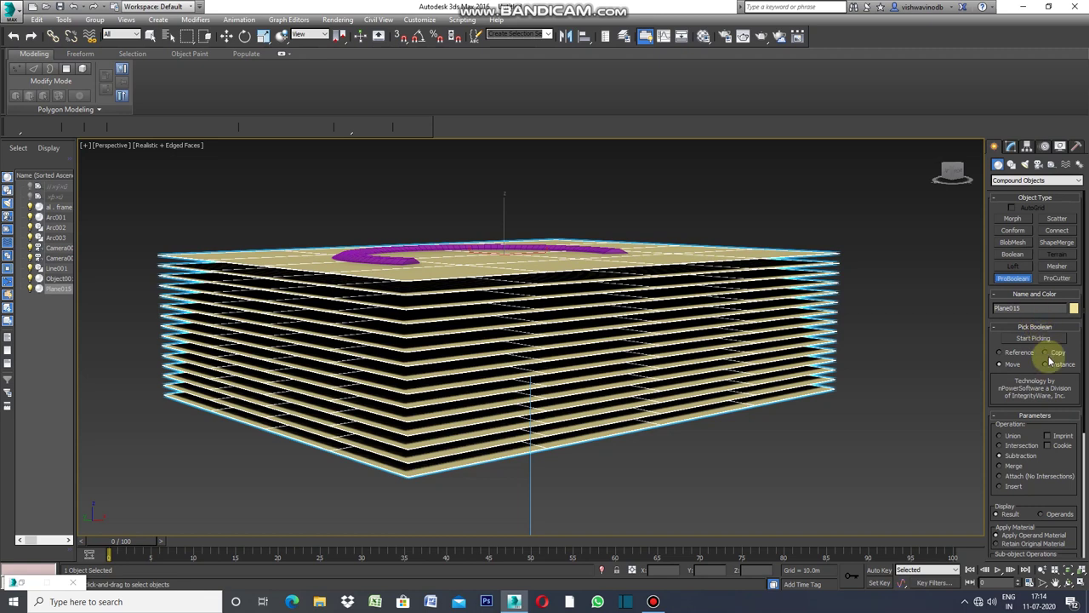
Set ProBoolean to Intersection and pick the chair as the intersecting object
{"action": "left_click", "coordinate": [1000, 446]}
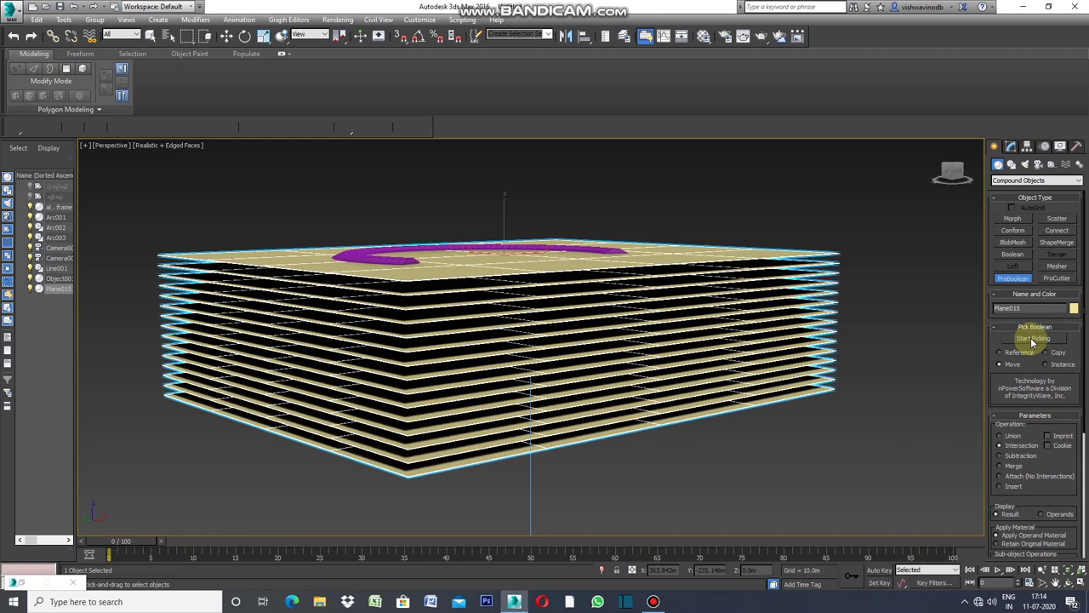
{"action": "left_click", "coordinate": [1032, 341]}
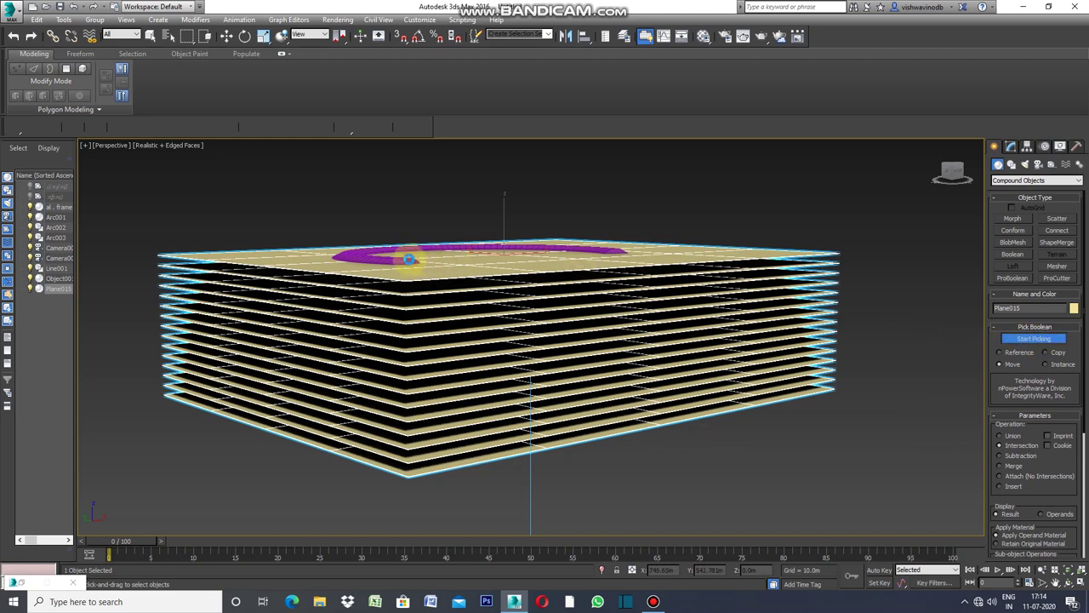
{"action": "left_click", "coordinate": [409, 258]}
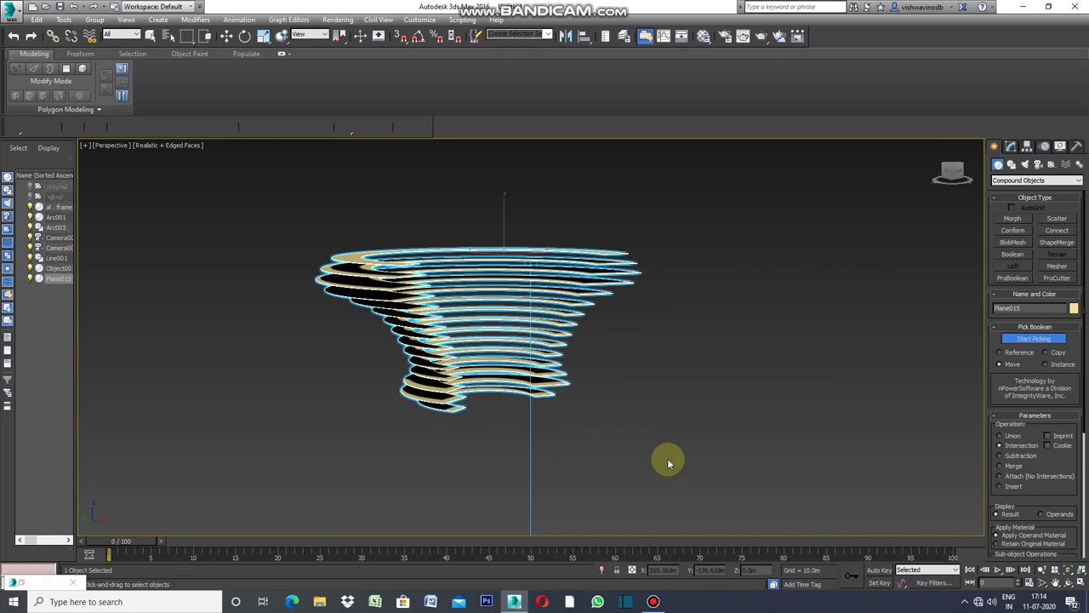
{"action": "key", "text": "w"}
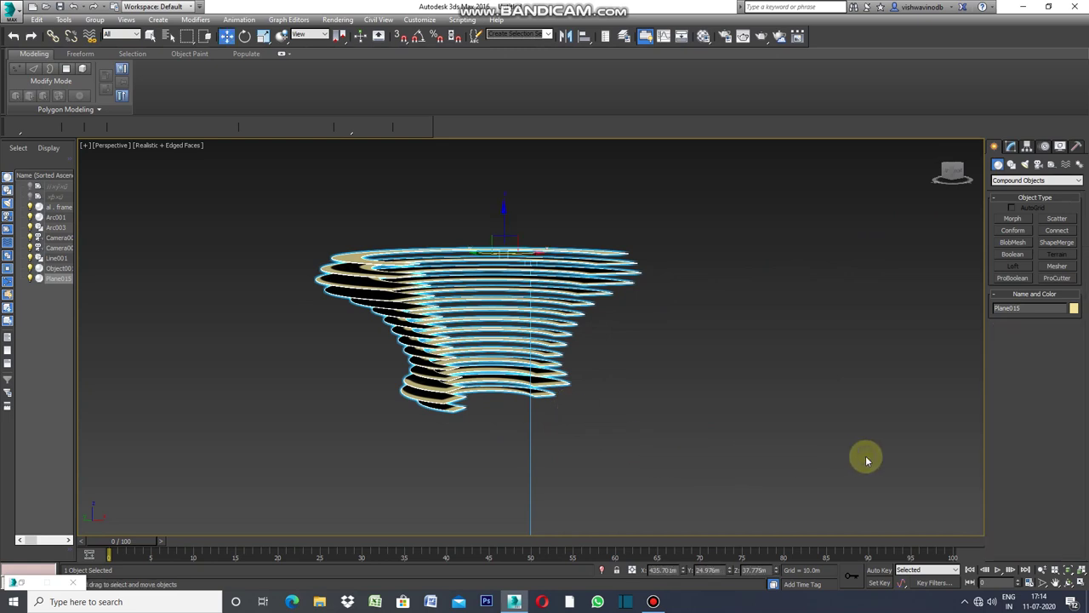
Change the sliced chair Plane015's object colour to grey
{"action": "left_click", "coordinate": [836, 273]}
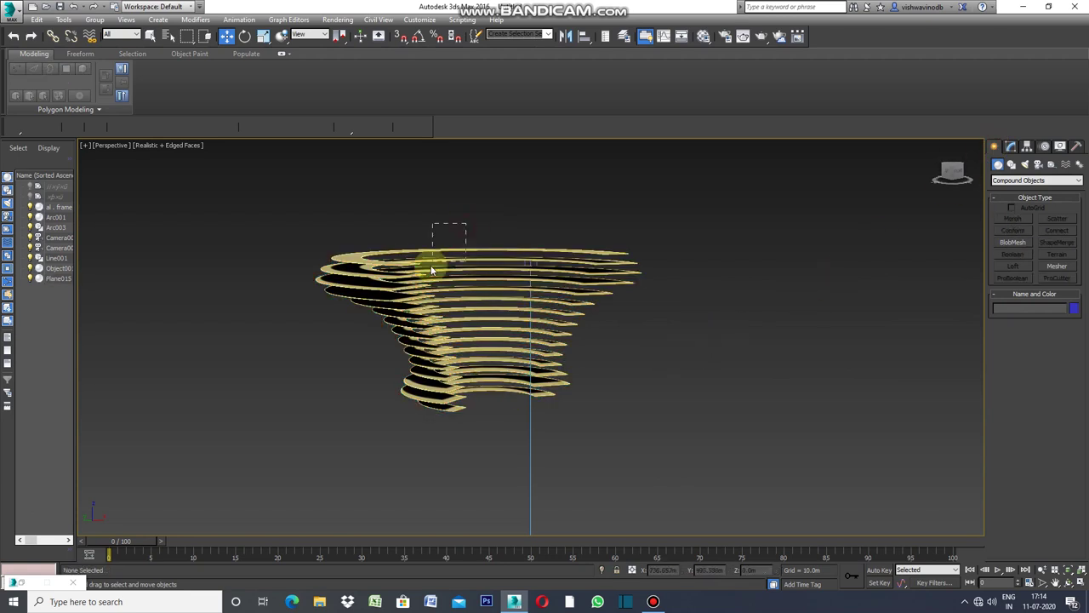
{"action": "left_click_drag", "start_coordinate": [466, 223], "coordinate": [430, 267]}
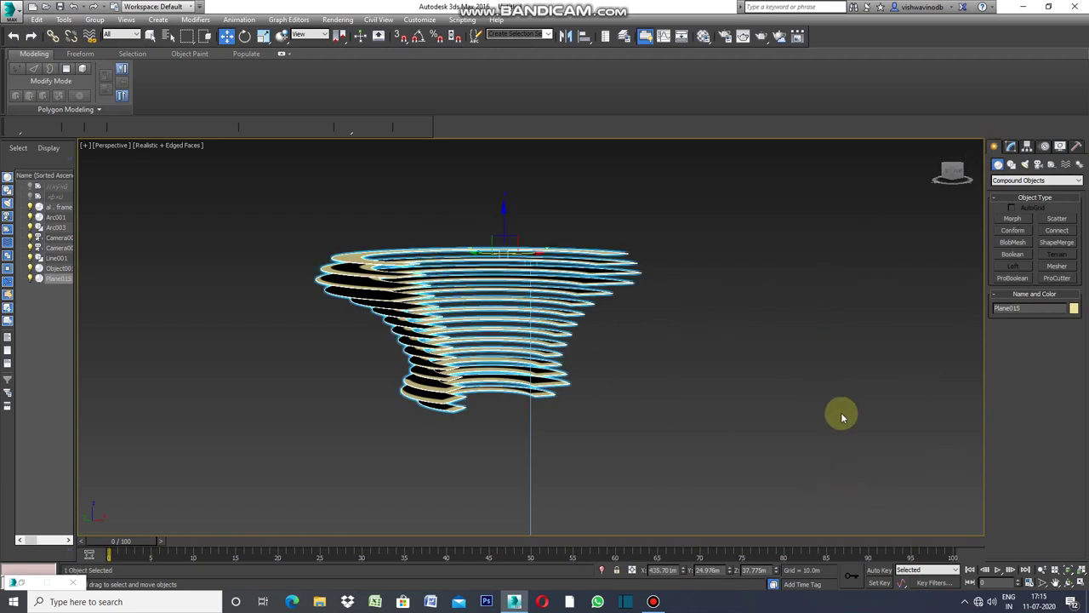
{"action": "left_click", "coordinate": [1075, 310]}
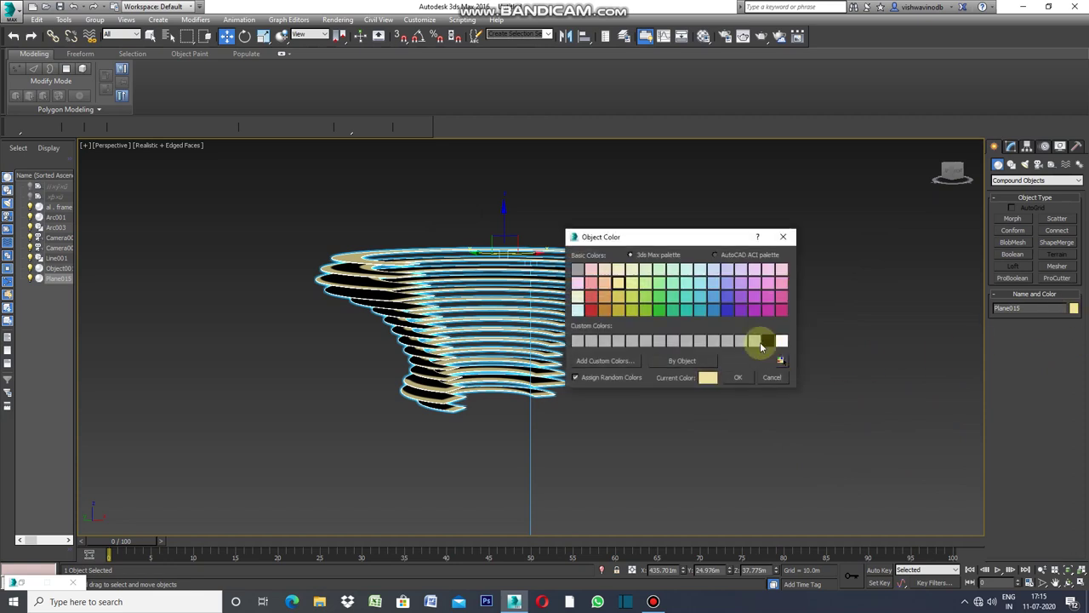
{"action": "left_click", "coordinate": [578, 269]}
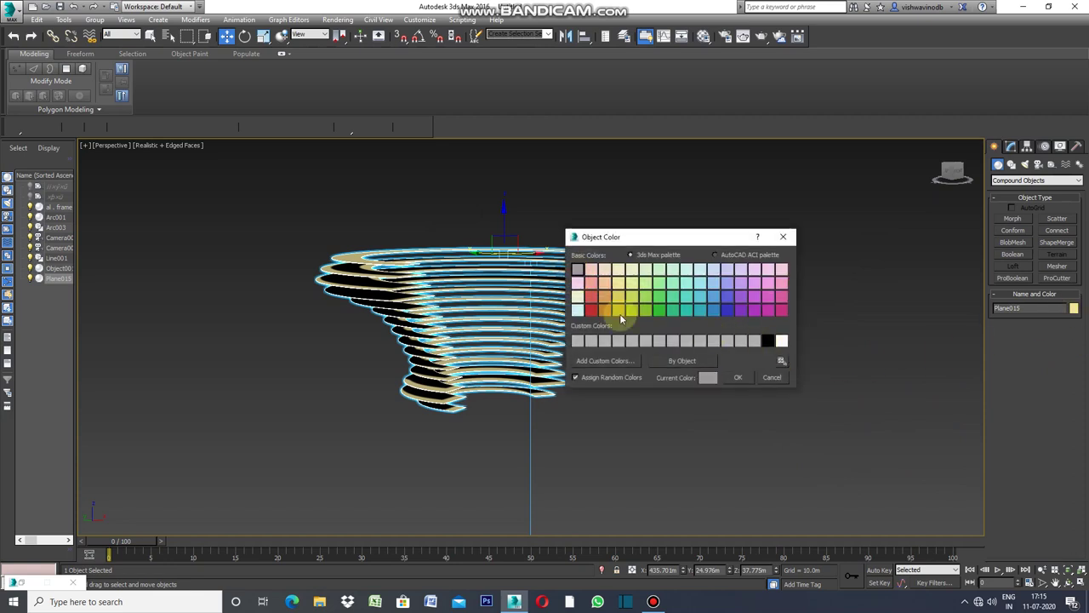
{"action": "left_click", "coordinate": [737, 380]}
{"action": "left_click", "coordinate": [688, 367]}
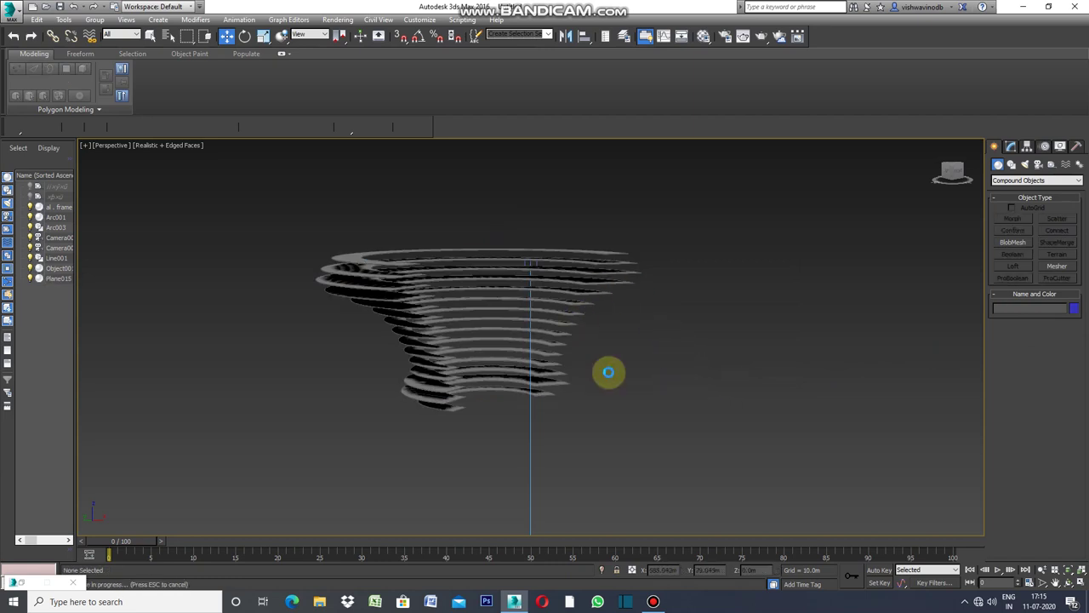
Restore the four-view layout and slide the sliced chair left in the Top view
{"action": "left_click", "coordinate": [85, 145]}
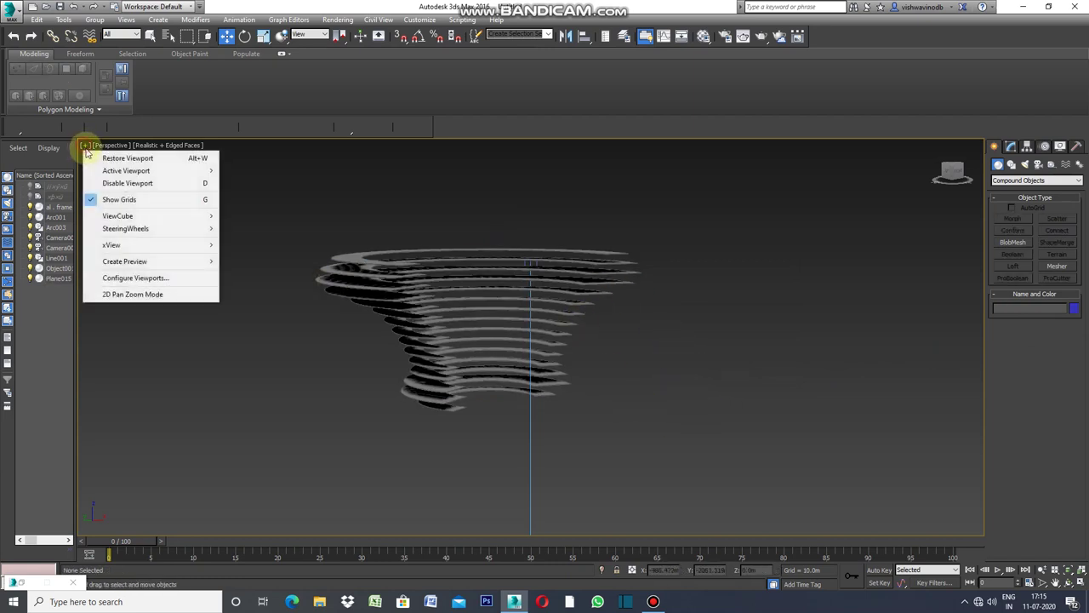
{"action": "left_click", "coordinate": [109, 158]}
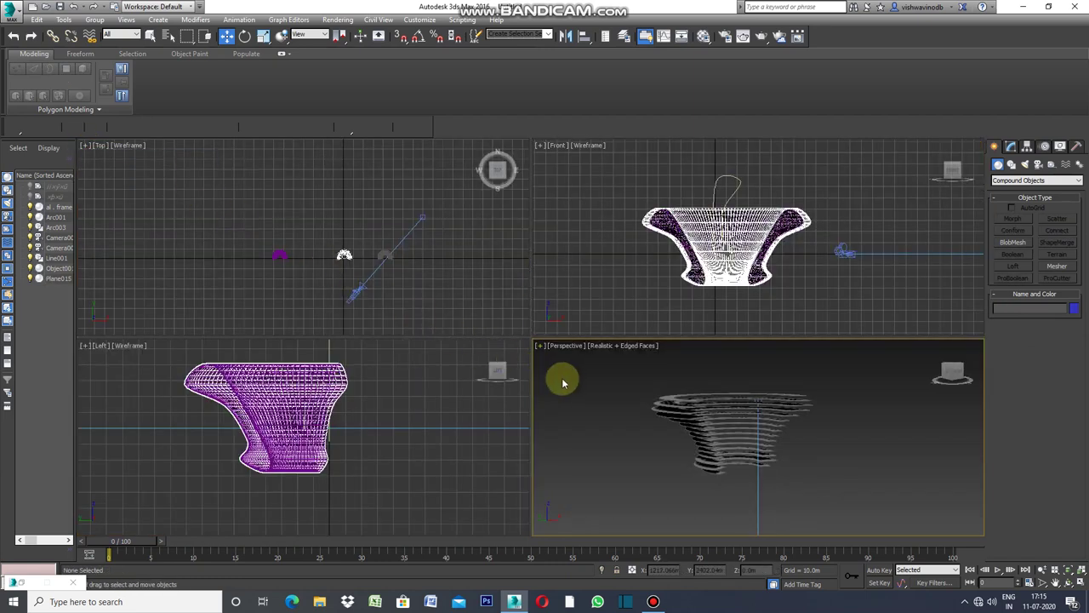
{"action": "scroll", "coordinate": [385, 257], "scroll_direction": "up", "scroll_amount": 2}
{"action": "scroll", "coordinate": [385, 256], "scroll_direction": "up", "scroll_amount": 2}
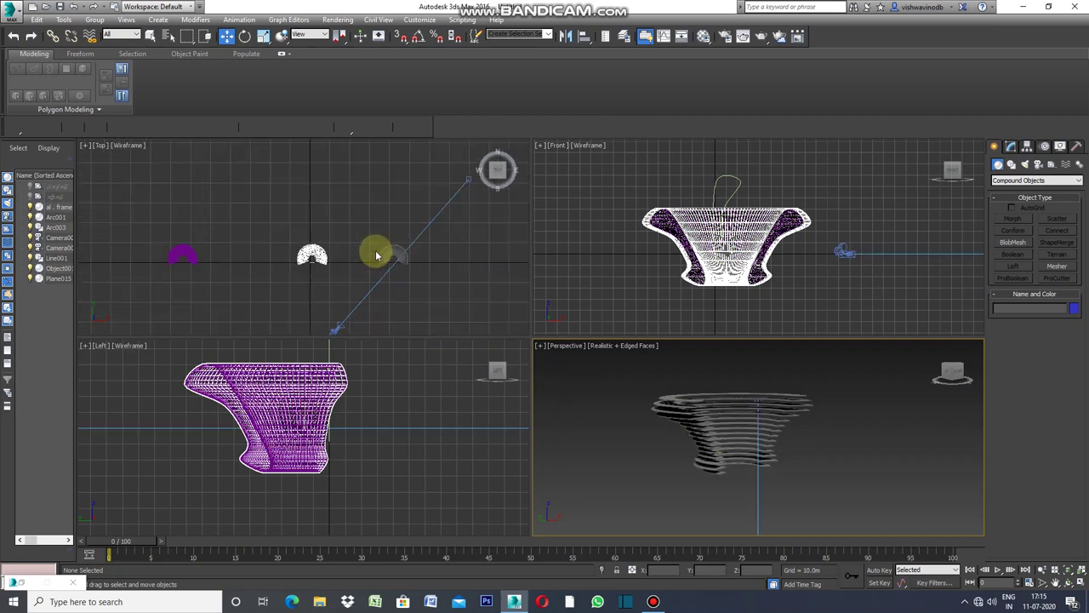
{"action": "left_click", "coordinate": [379, 260]}
{"action": "left_click_drag", "start_coordinate": [379, 260], "coordinate": [426, 257]}
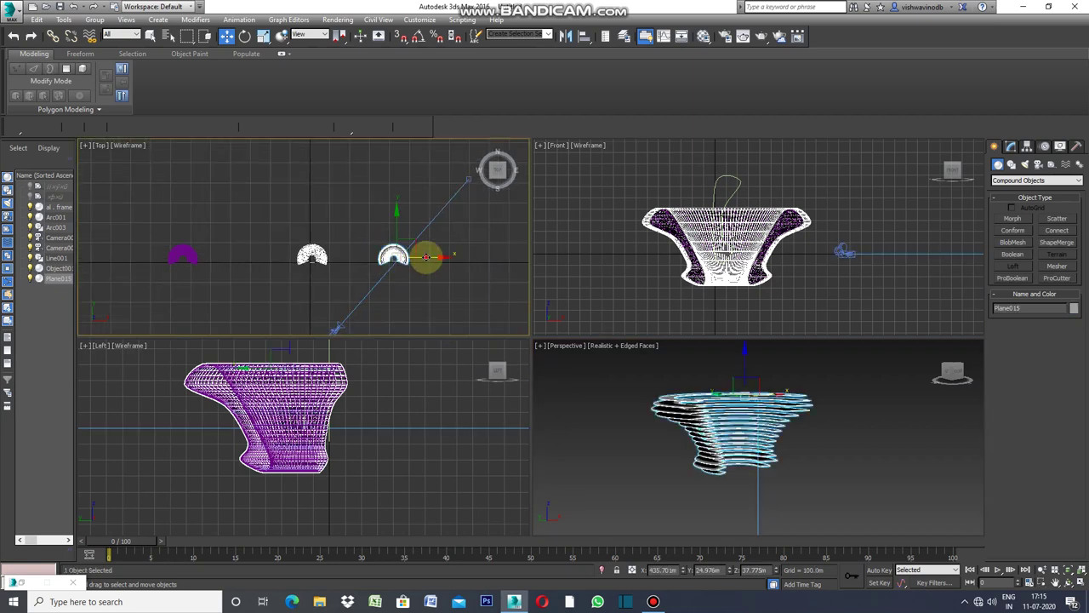
{"action": "left_click_drag", "start_coordinate": [425, 257], "coordinate": [392, 257]}
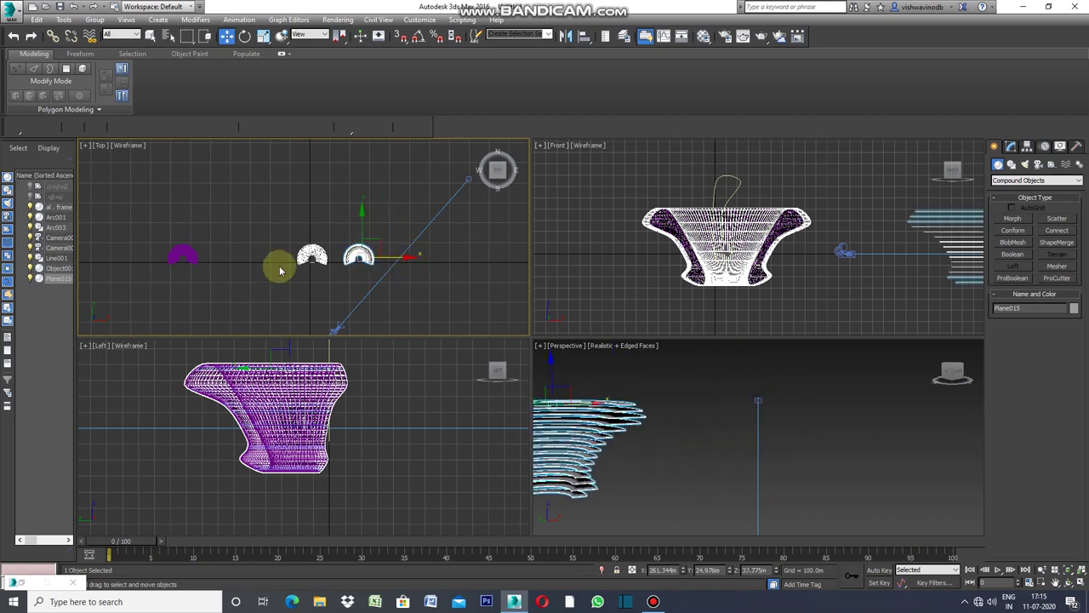
{"action": "scroll", "coordinate": [294, 264], "scroll_direction": "up", "scroll_amount": 2}
Maximize the Top view, nudge the sliced chair slightly left, then restore four views
{"action": "left_click", "coordinate": [85, 145]}
{"action": "left_click", "coordinate": [128, 157]}
{"action": "scroll", "coordinate": [481, 345], "scroll_direction": "up", "scroll_amount": 4}
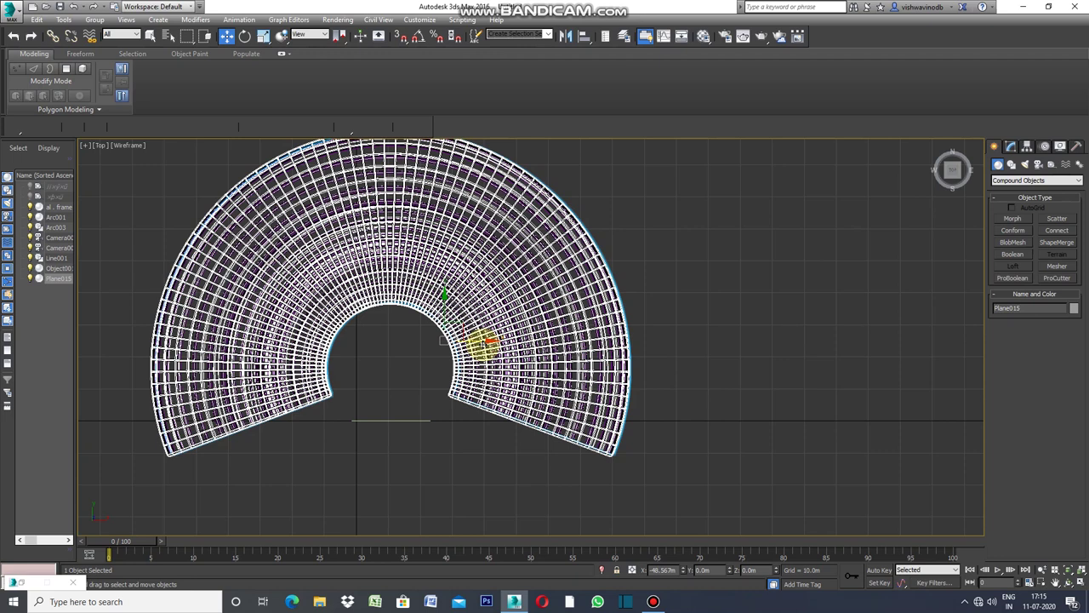
{"action": "left_click_drag", "start_coordinate": [483, 343], "coordinate": [479, 343]}
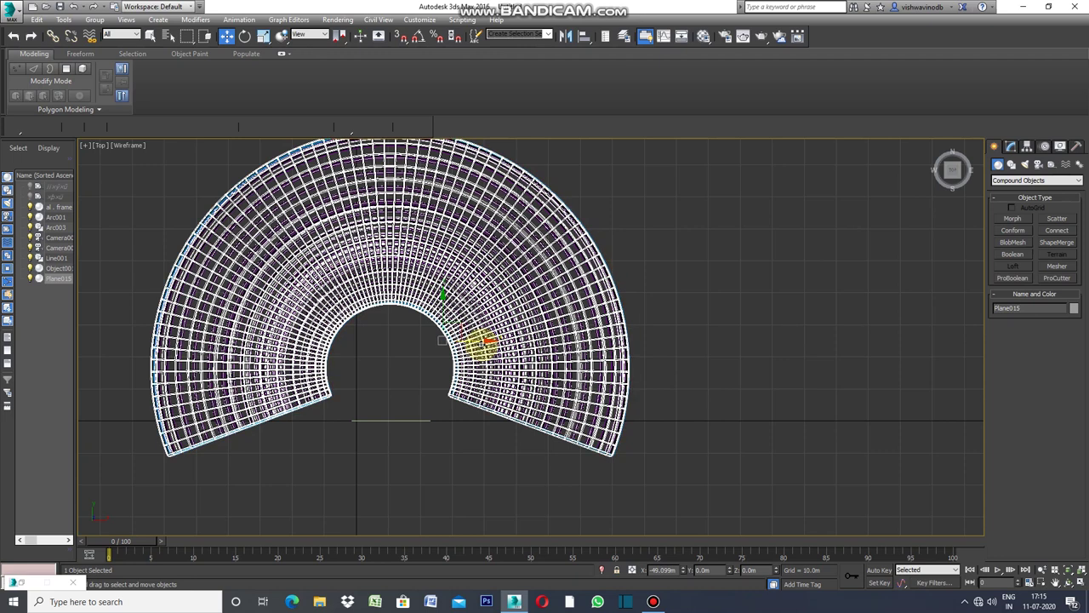
{"action": "left_click", "coordinate": [84, 146]}
{"action": "left_click", "coordinate": [112, 158]}
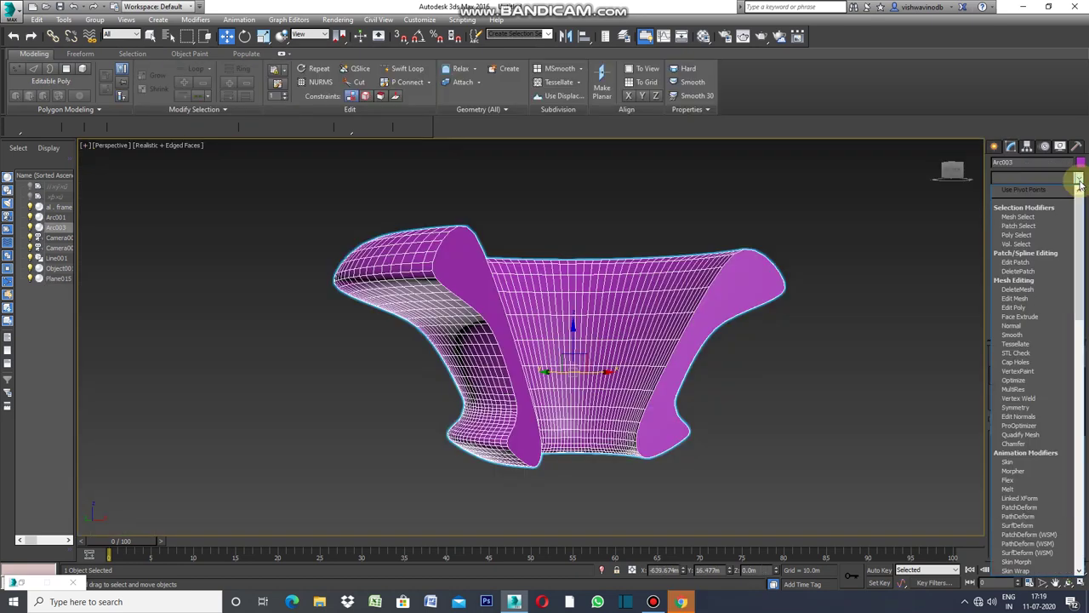
Add an Edit Poly modifier to the chair and select all faces in Polygon mode
{"action": "left_click", "coordinate": [1021, 308]}
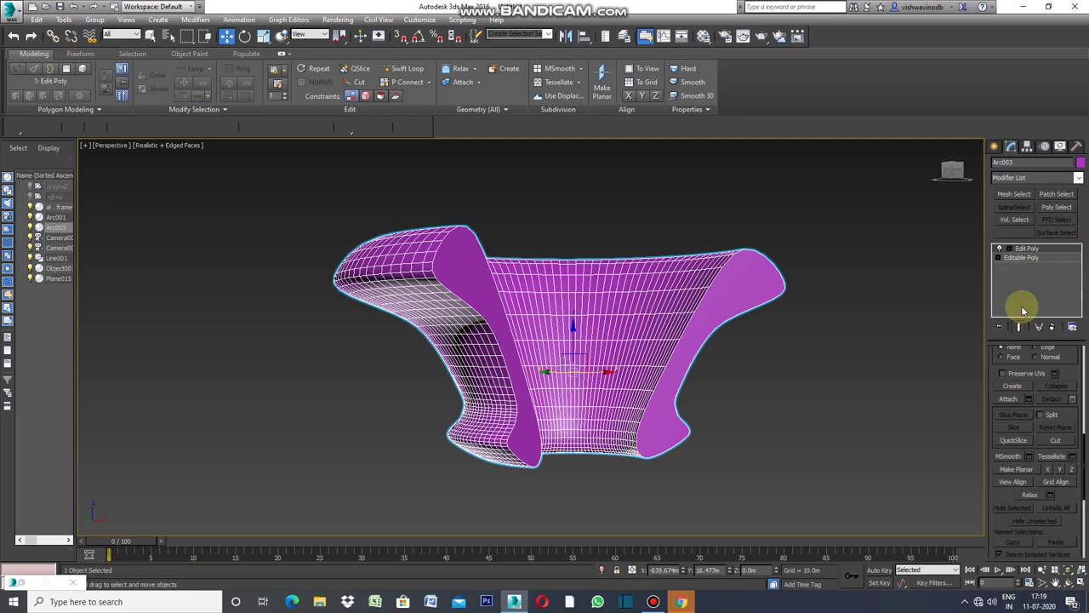
{"action": "left_click_drag", "start_coordinate": [1083, 456], "coordinate": [1080, 358]}
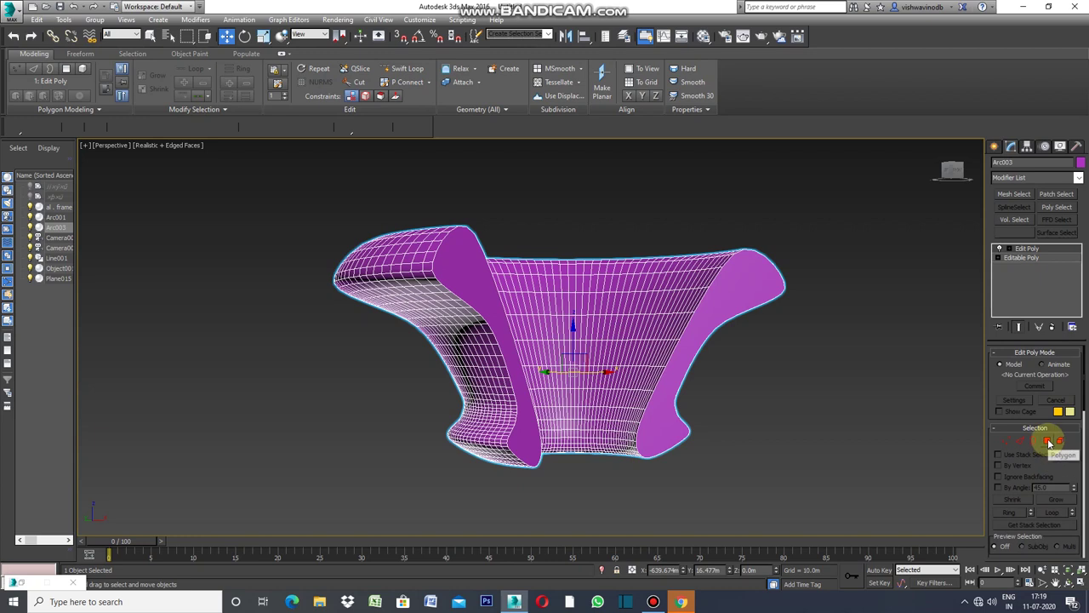
{"action": "left_click", "coordinate": [1047, 441]}
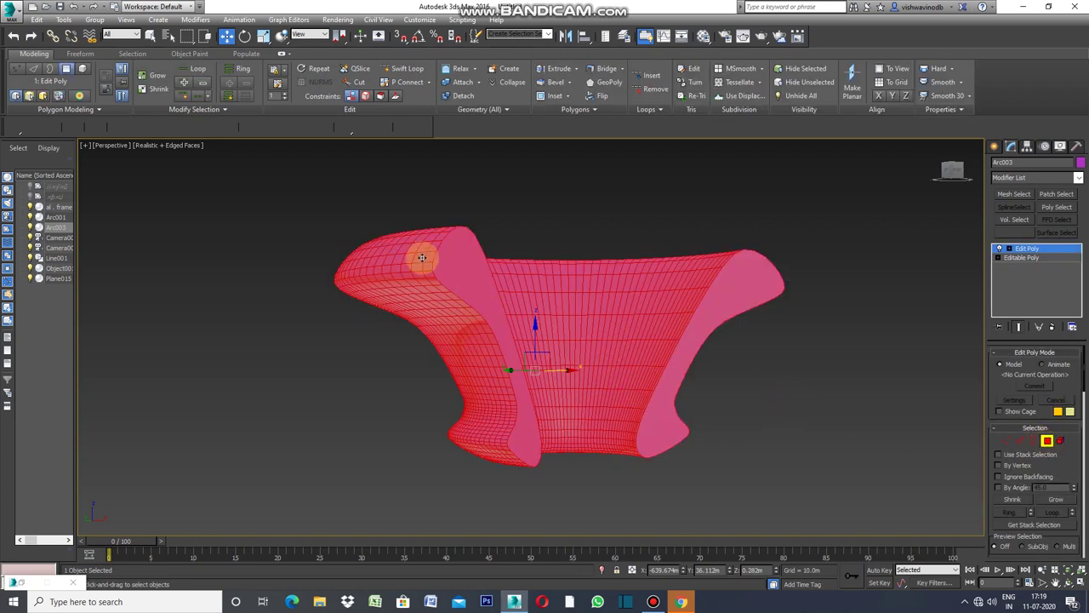
Apply the Brick tile pattern via Polygon Modeling > Generate Topology
{"action": "left_click", "coordinate": [99, 109]}
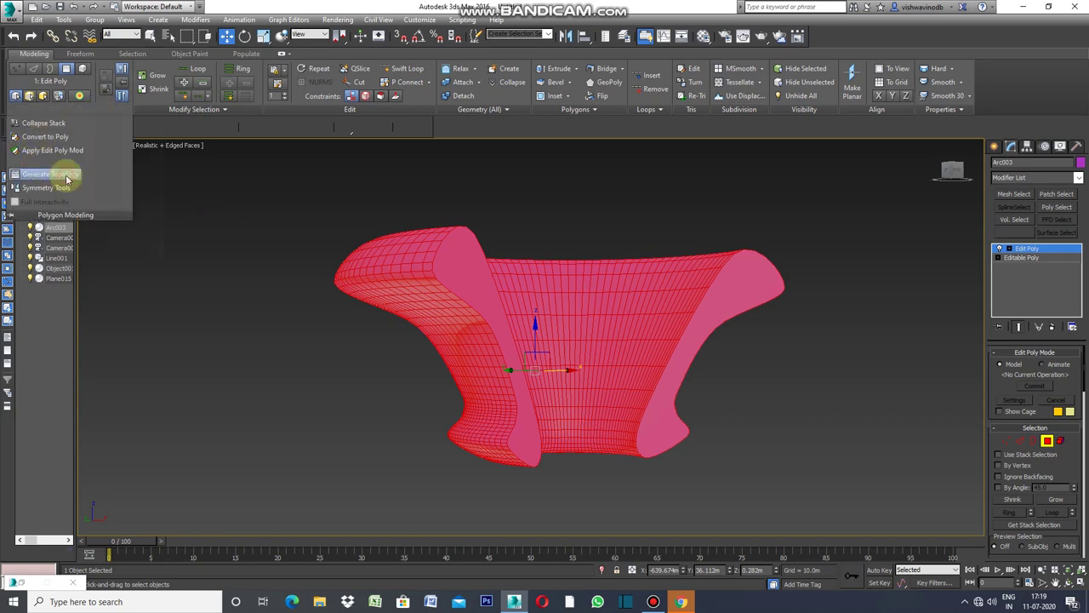
{"action": "left_click", "coordinate": [66, 176]}
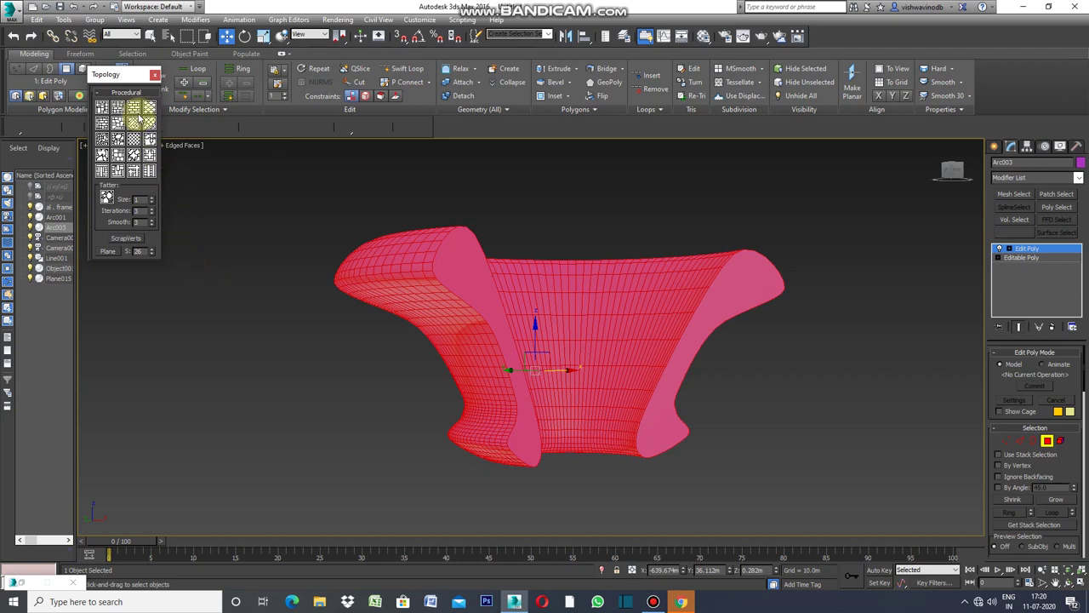
{"action": "left_click", "coordinate": [133, 110]}
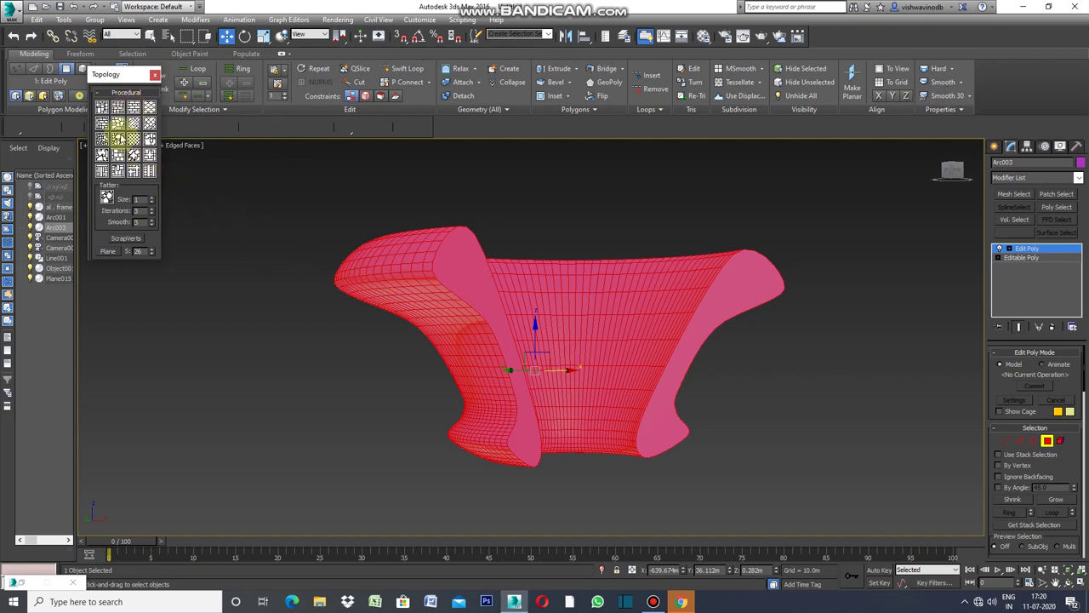
{"action": "left_click", "coordinate": [108, 130]}
{"action": "left_click_drag", "start_coordinate": [323, 266], "coordinate": [430, 316]}
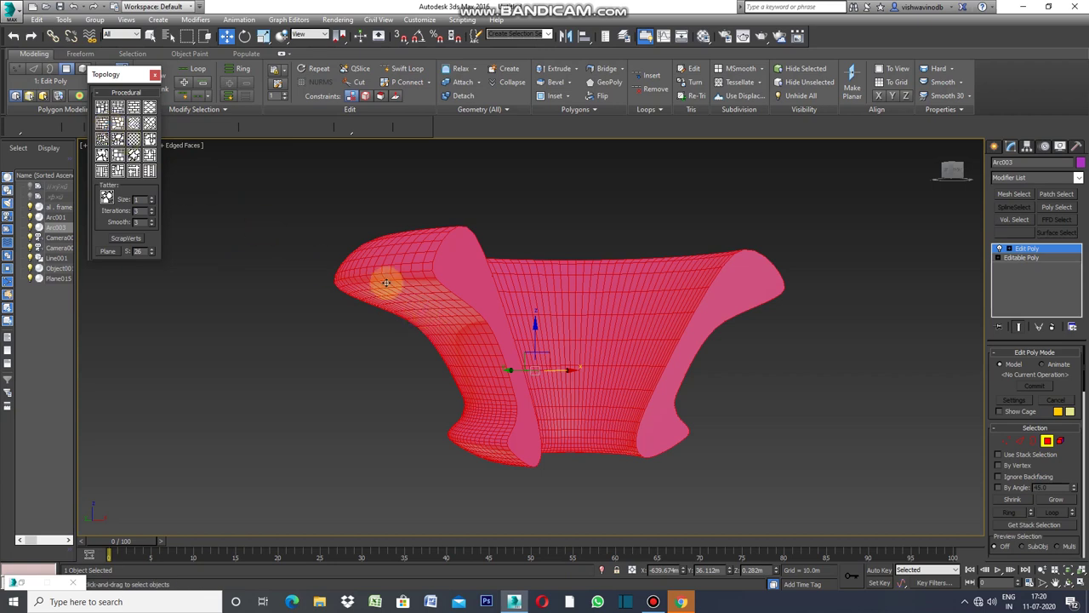
{"action": "left_click", "coordinate": [104, 126]}
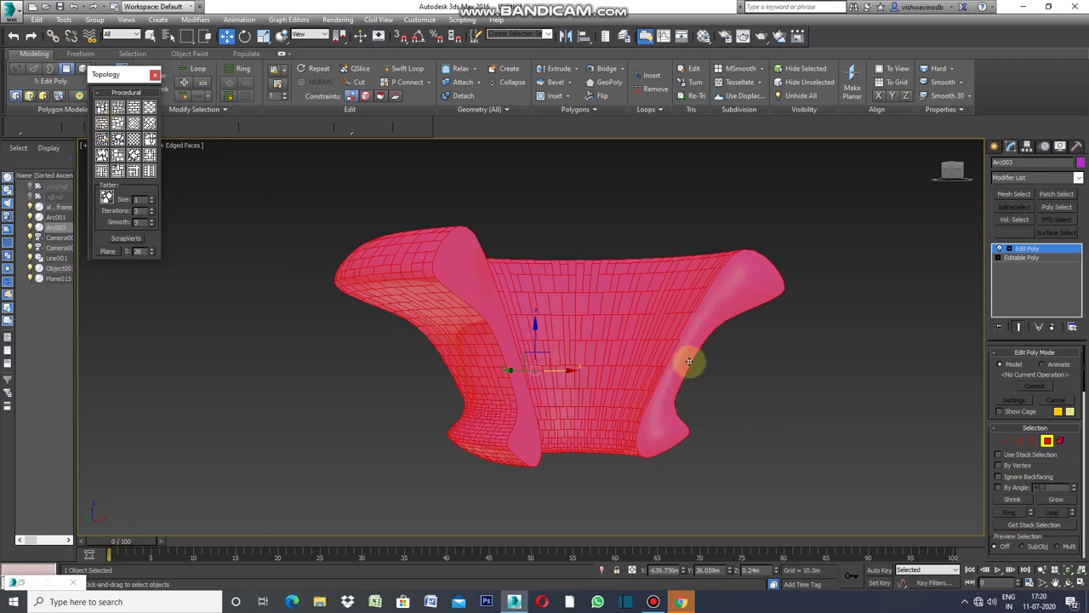
{"action": "left_click", "coordinate": [154, 75]}
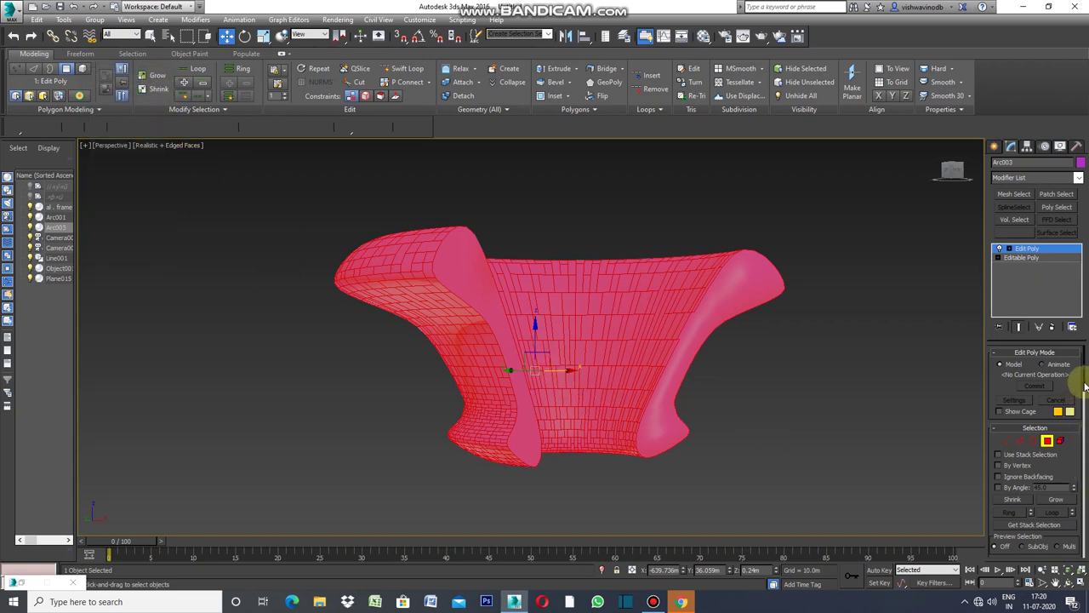
Inset the selected brick faces by 0.3m
{"action": "left_click_drag", "start_coordinate": [1085, 388], "coordinate": [1086, 433]}
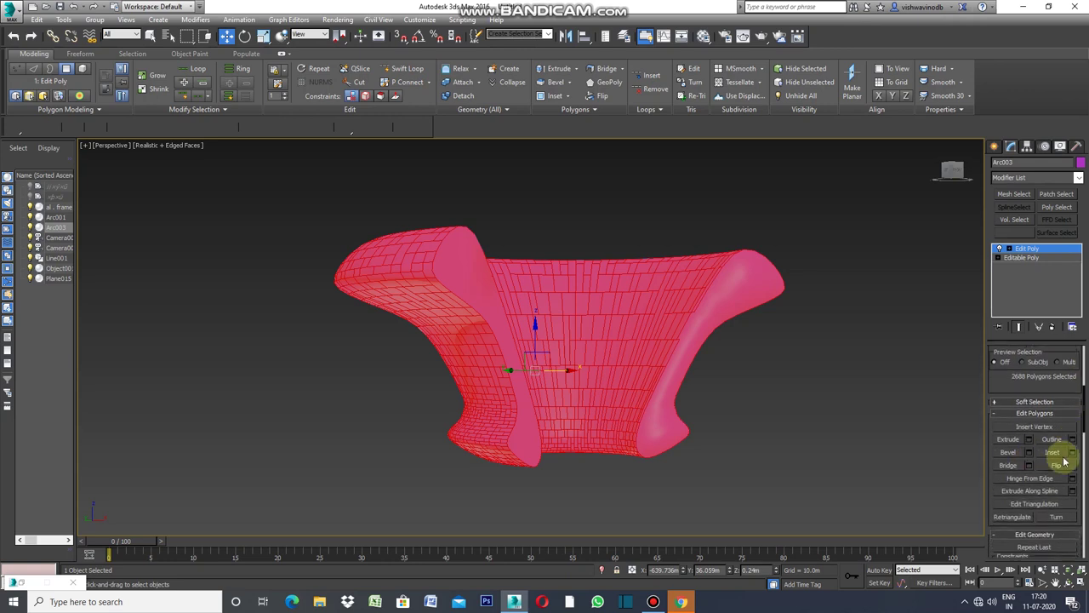
{"action": "left_click", "coordinate": [1074, 453]}
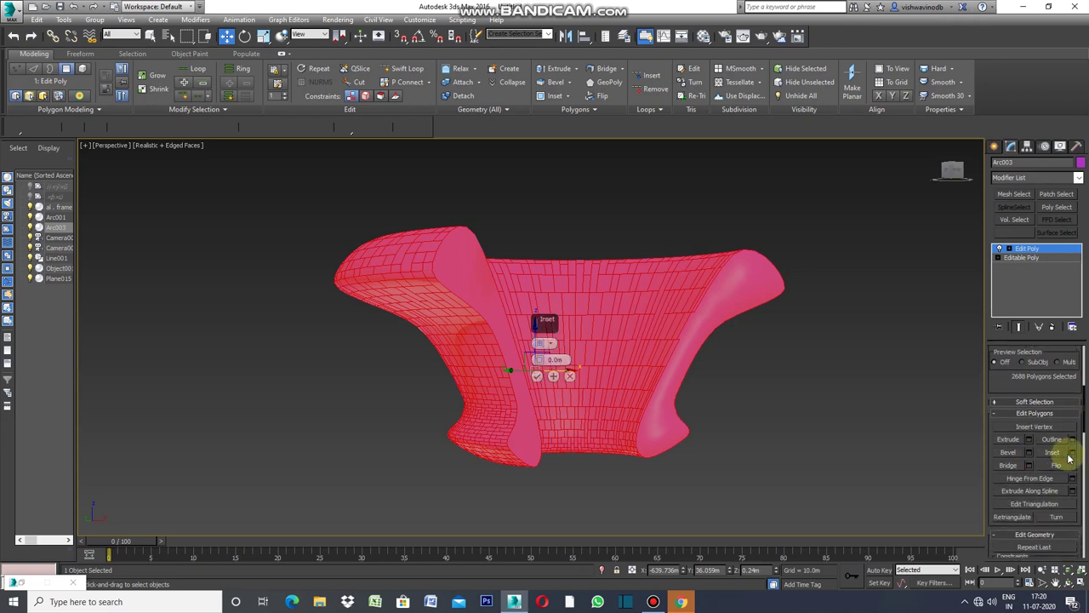
{"action": "left_click_drag", "start_coordinate": [558, 359], "coordinate": [545, 351]}
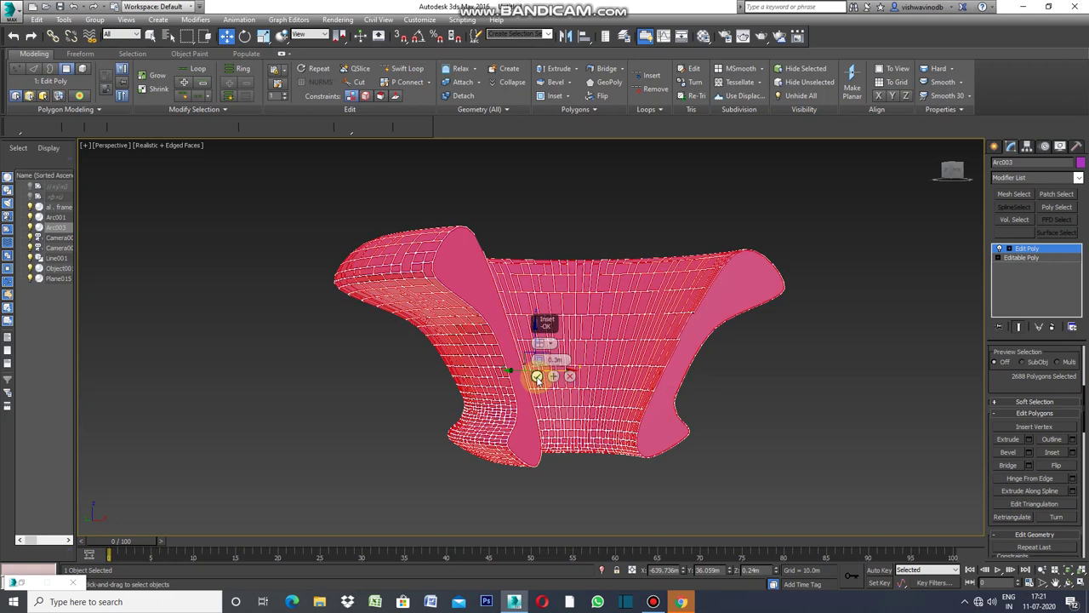
{"action": "left_click", "coordinate": [537, 377]}
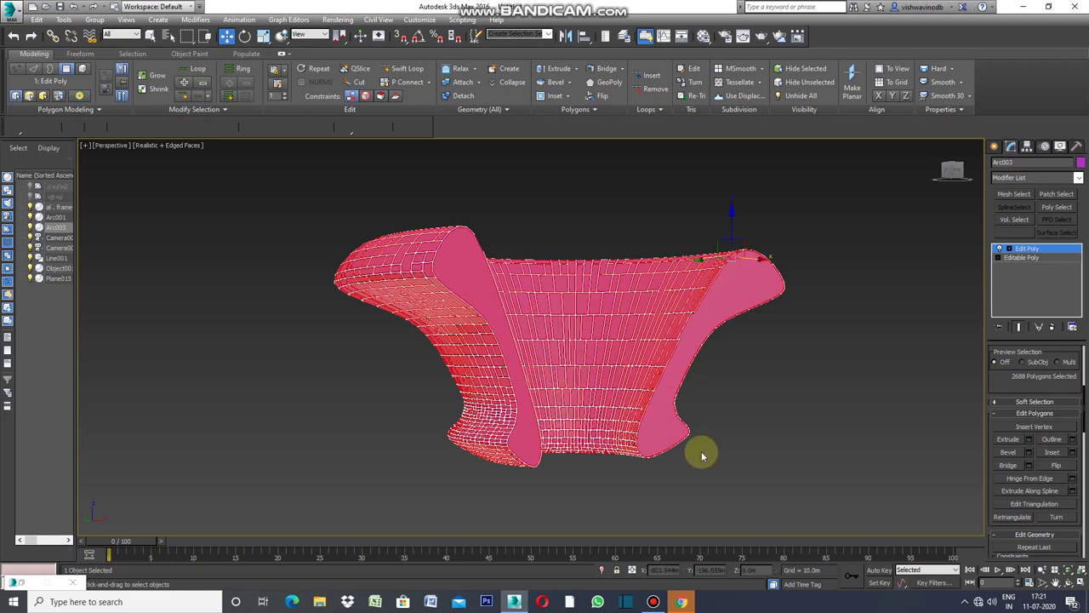
Detach the inset faces as Object002 and set Arc003's display colour to black
{"action": "mouse_move", "coordinate": [1086, 404]}
{"action": "left_mouse_down"}
{"action": "mouse_move", "coordinate": [1085, 355]}
{"action": "mouse_move", "coordinate": [1080, 486]}
{"action": "mouse_move", "coordinate": [1085, 413]}
{"action": "mouse_move", "coordinate": [1081, 437]}
{"action": "left_mouse_up"}
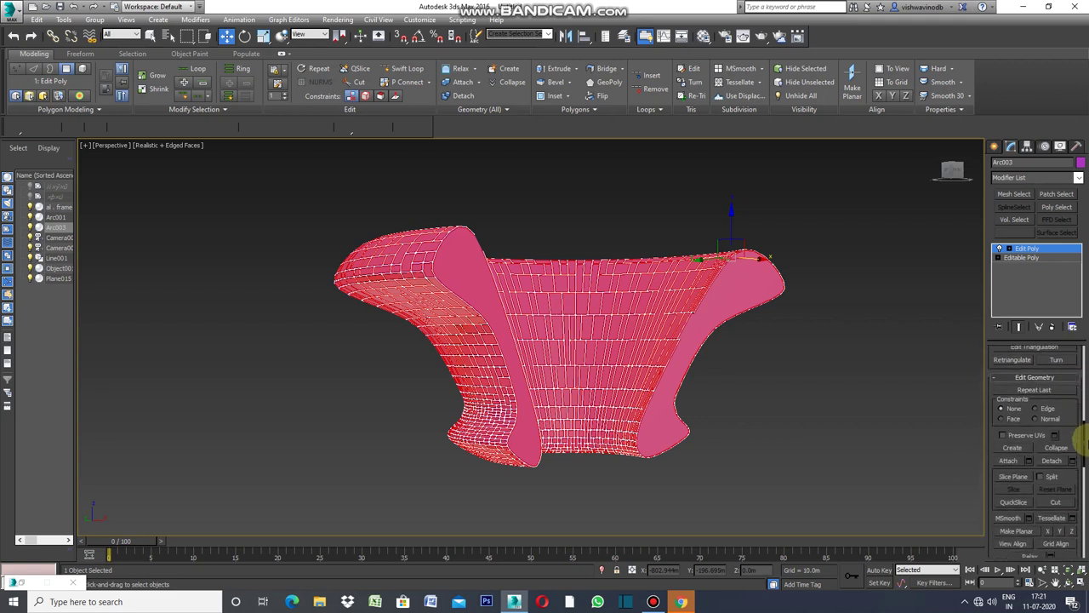
{"action": "left_click", "coordinate": [1052, 460]}
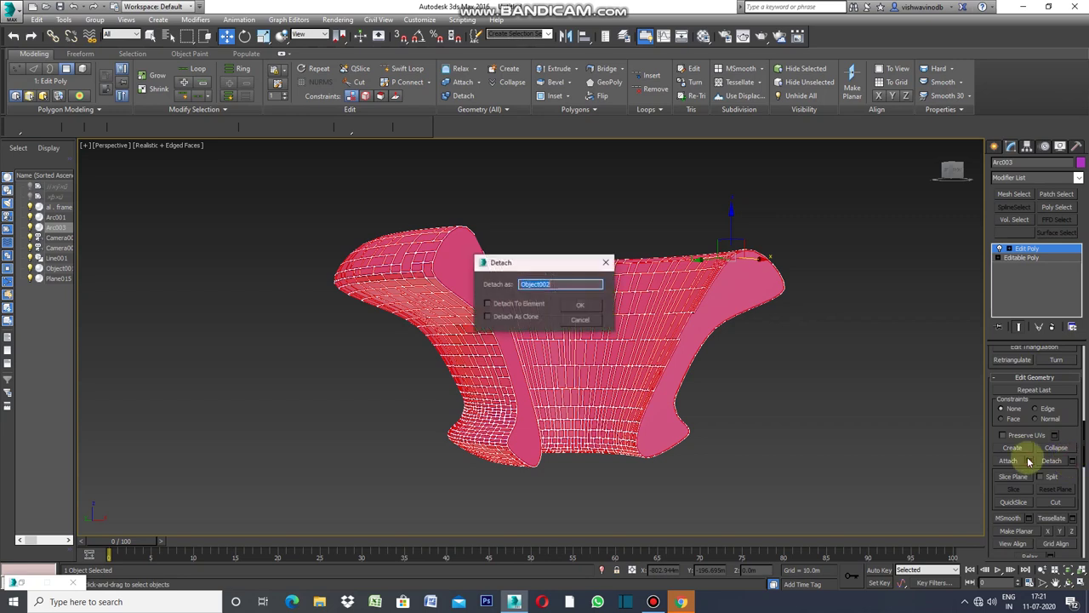
{"action": "left_click", "coordinate": [583, 309]}
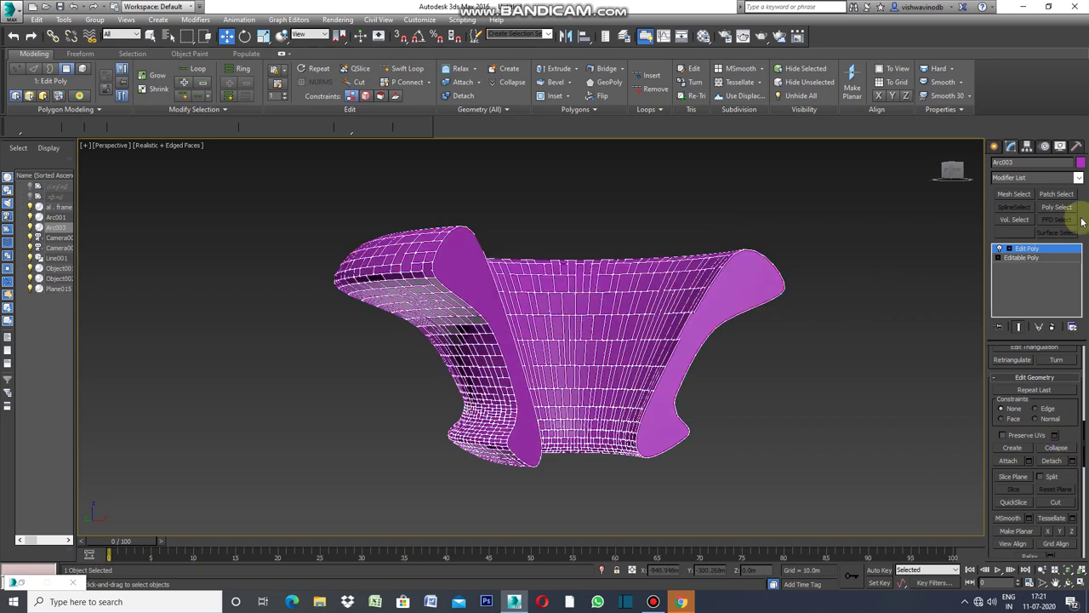
{"action": "left_click", "coordinate": [1081, 163]}
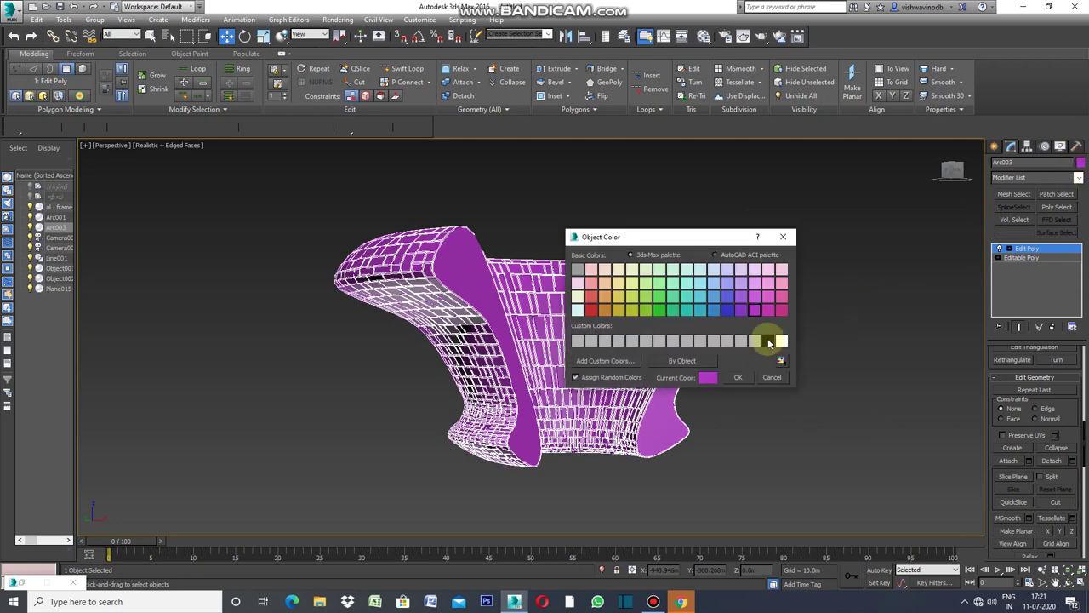
{"action": "left_click", "coordinate": [740, 377]}
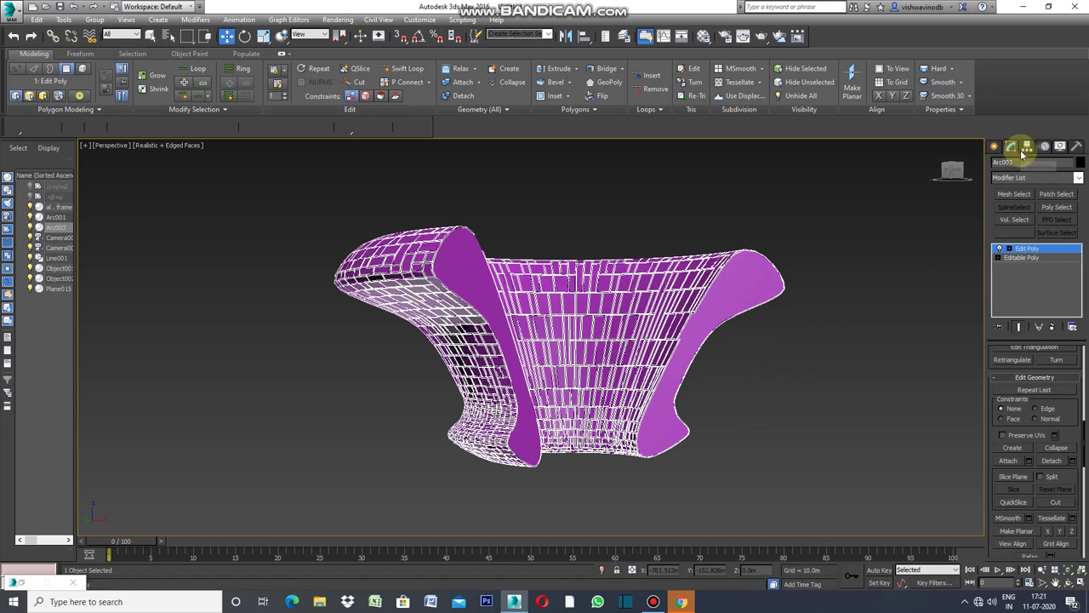
Add a Shell modifier to Arc003's lattice, thickening it 0.15m outward
{"action": "left_click", "coordinate": [1078, 178]}
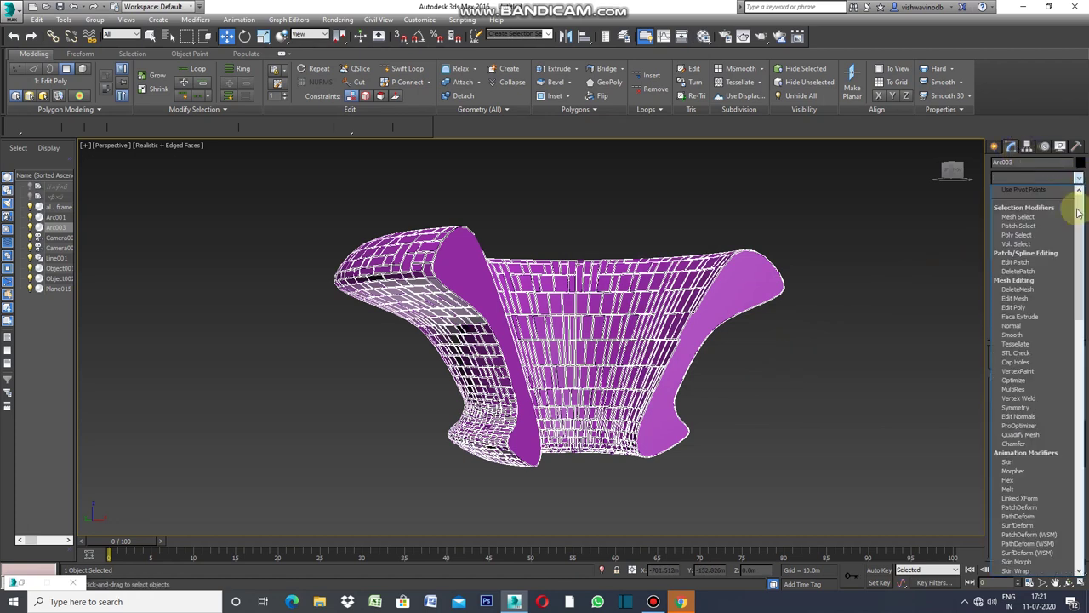
{"action": "left_click_drag", "start_coordinate": [1070, 256], "coordinate": [1065, 446]}
{"action": "left_click", "coordinate": [1019, 482]}
{"action": "left_click", "coordinate": [1018, 482]}
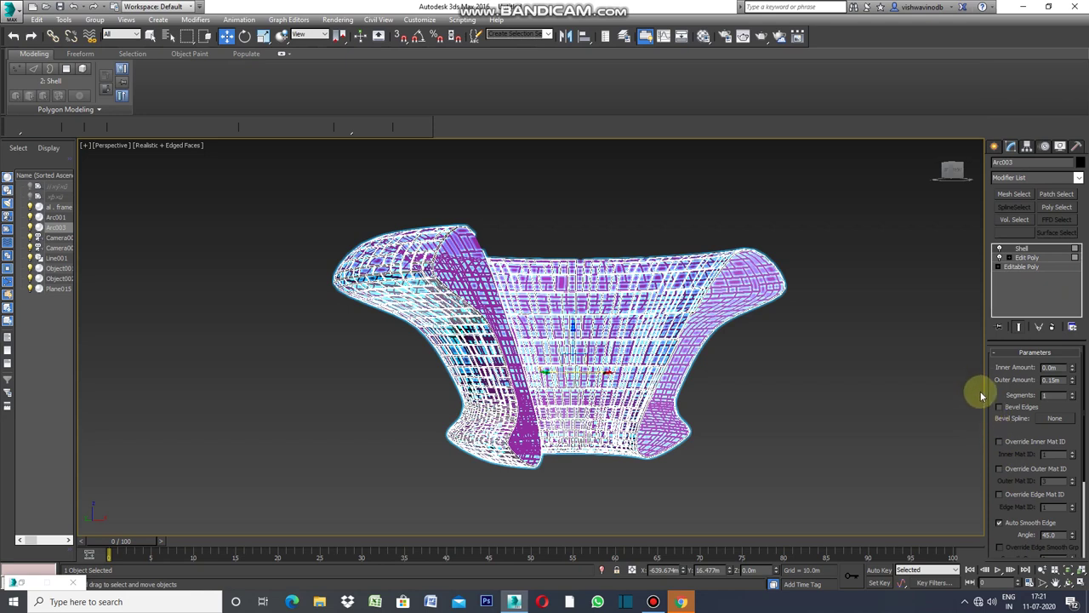
Assign the Glass - Clear material to the Object002 panels
{"action": "left_click", "coordinate": [807, 479]}
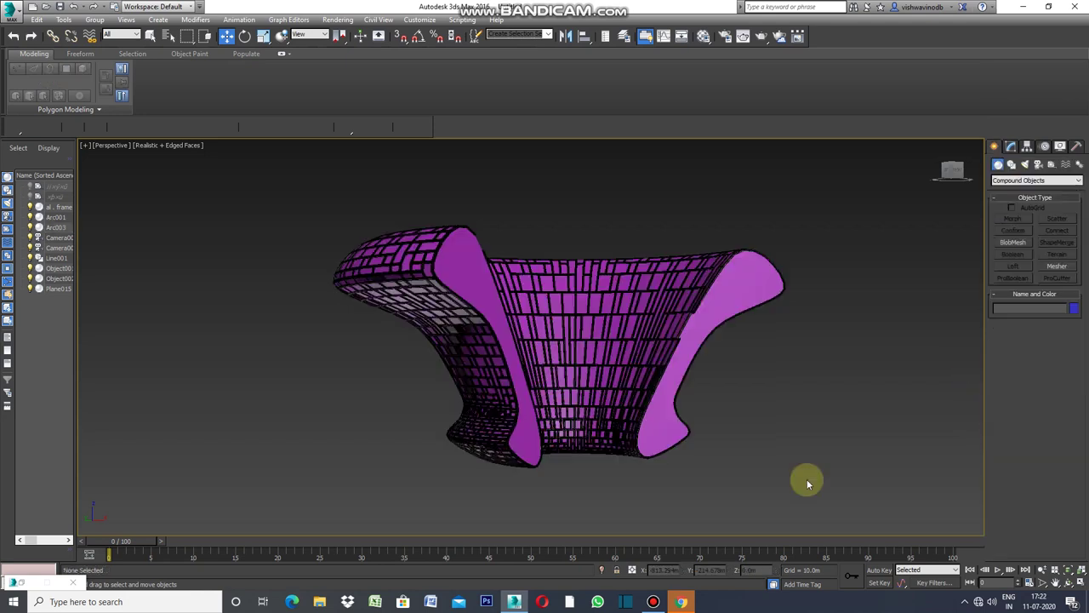
{"action": "left_click", "coordinate": [470, 278]}
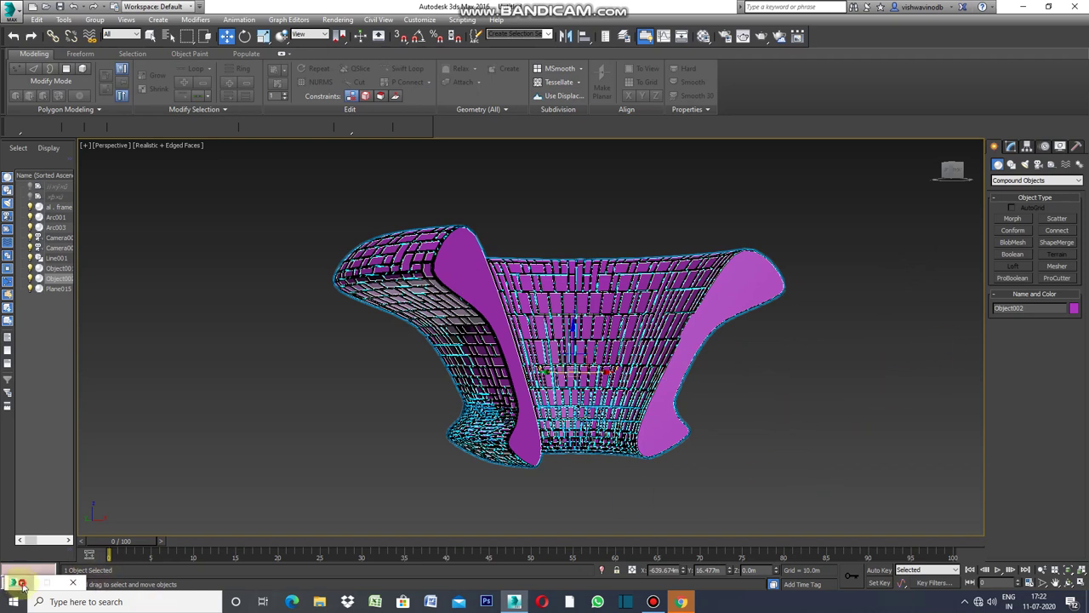
{"action": "key", "text": "m"}
{"action": "left_click", "coordinate": [770, 352]}
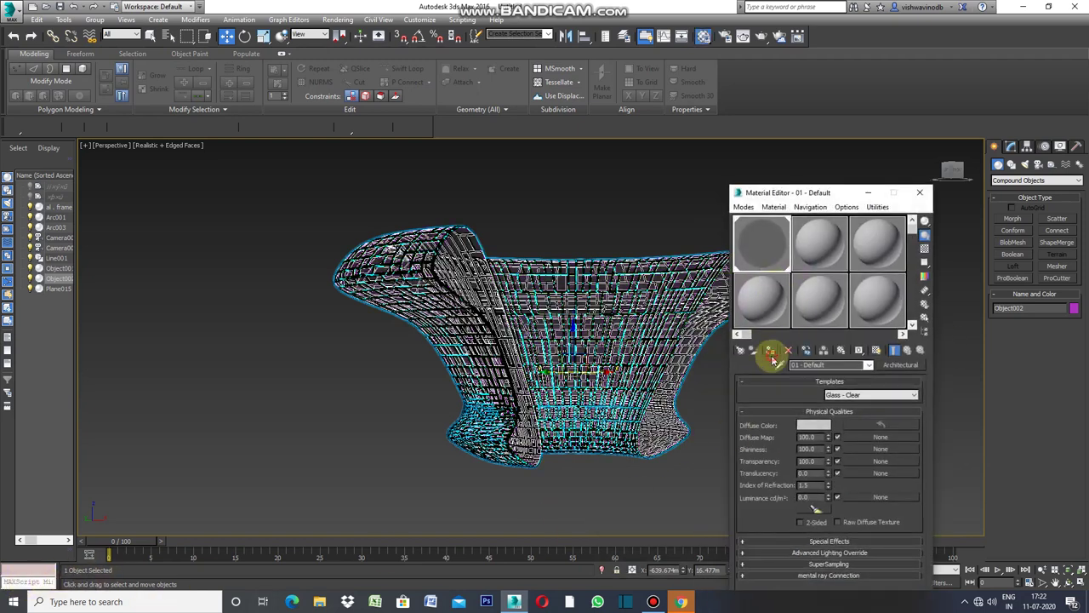
{"action": "left_click", "coordinate": [609, 218]}
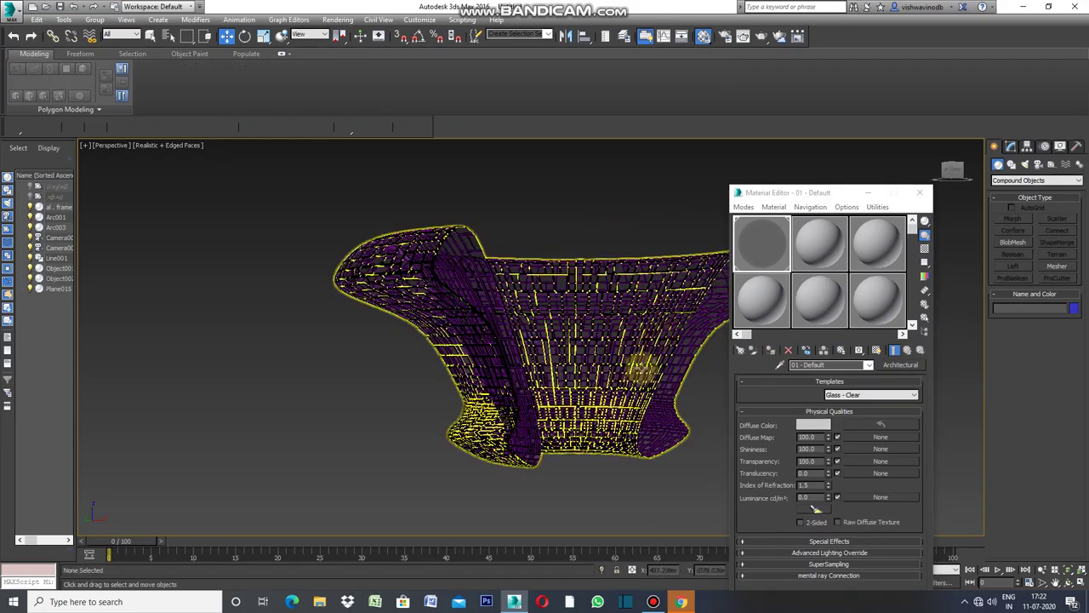